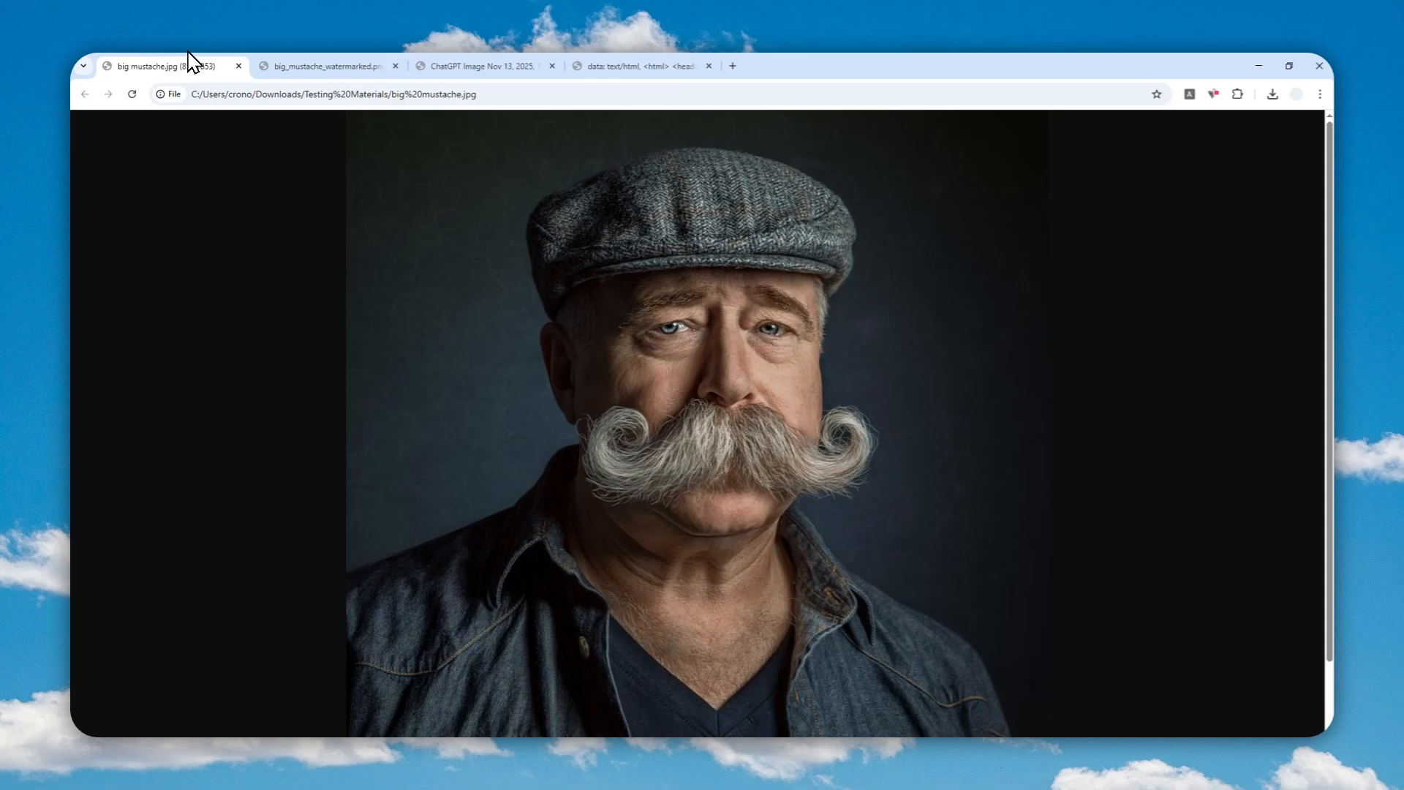
- View the watermarked mustache picture, open ChatGPT in a new browser tab and switch its prompt to Create image mode
click(297, 59)
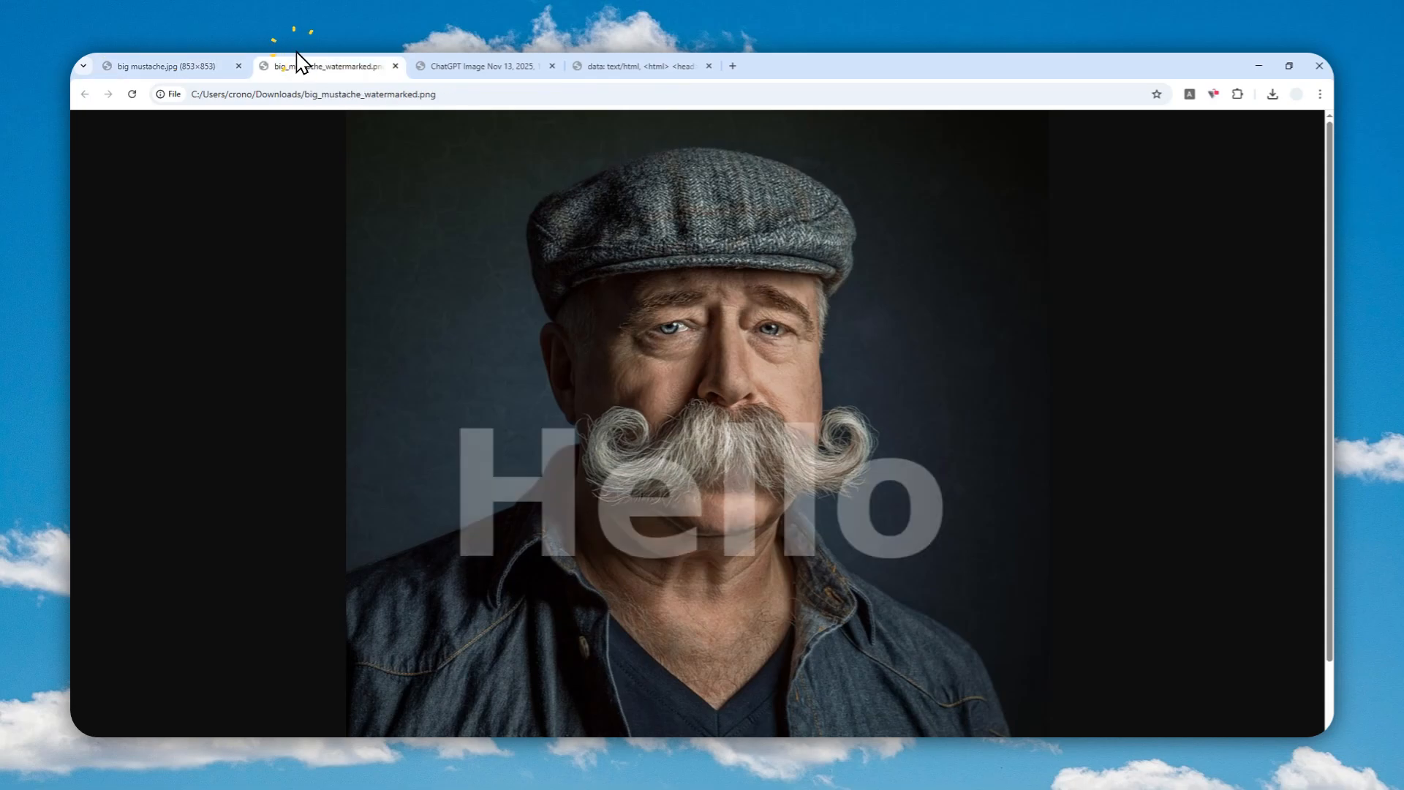
click(732, 66)
text(c)
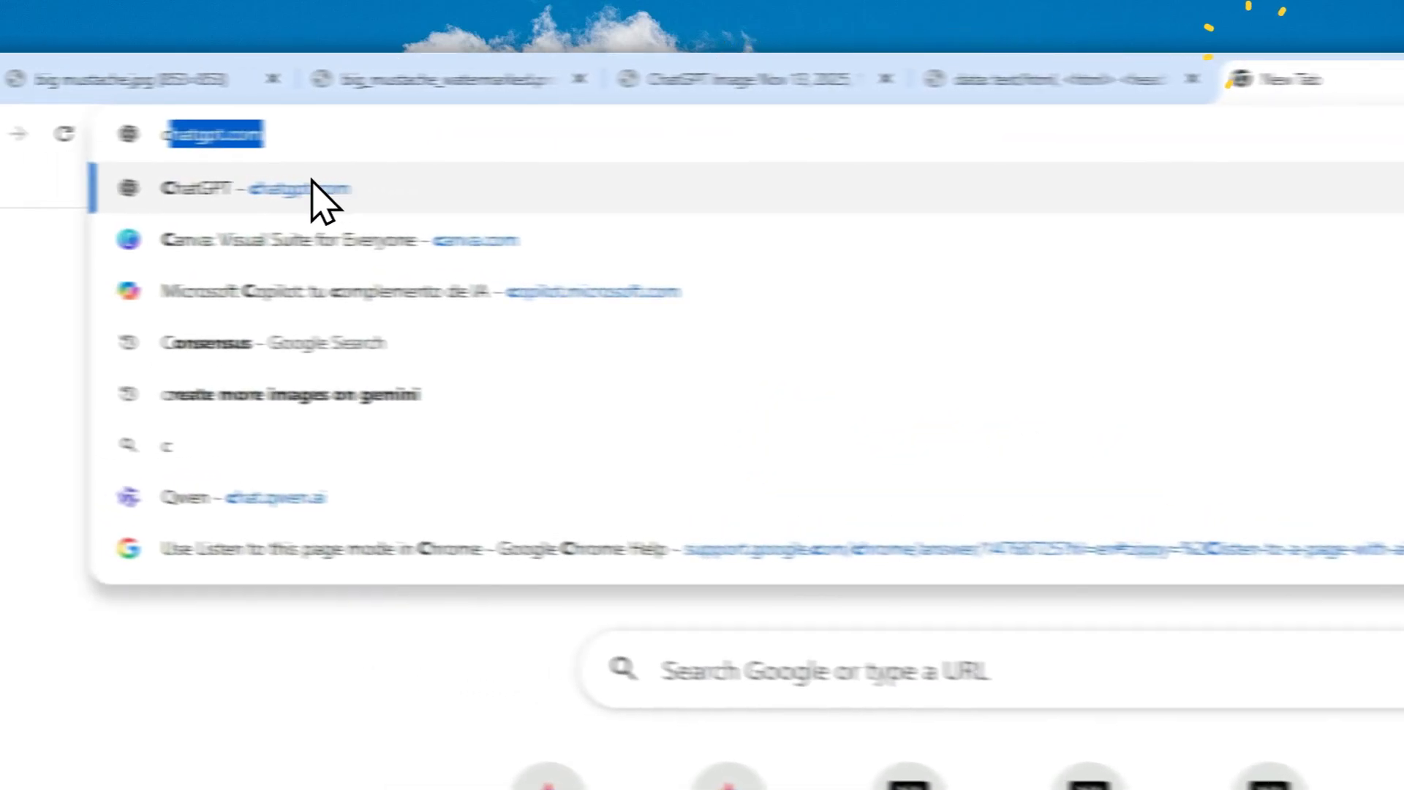
click(315, 193)
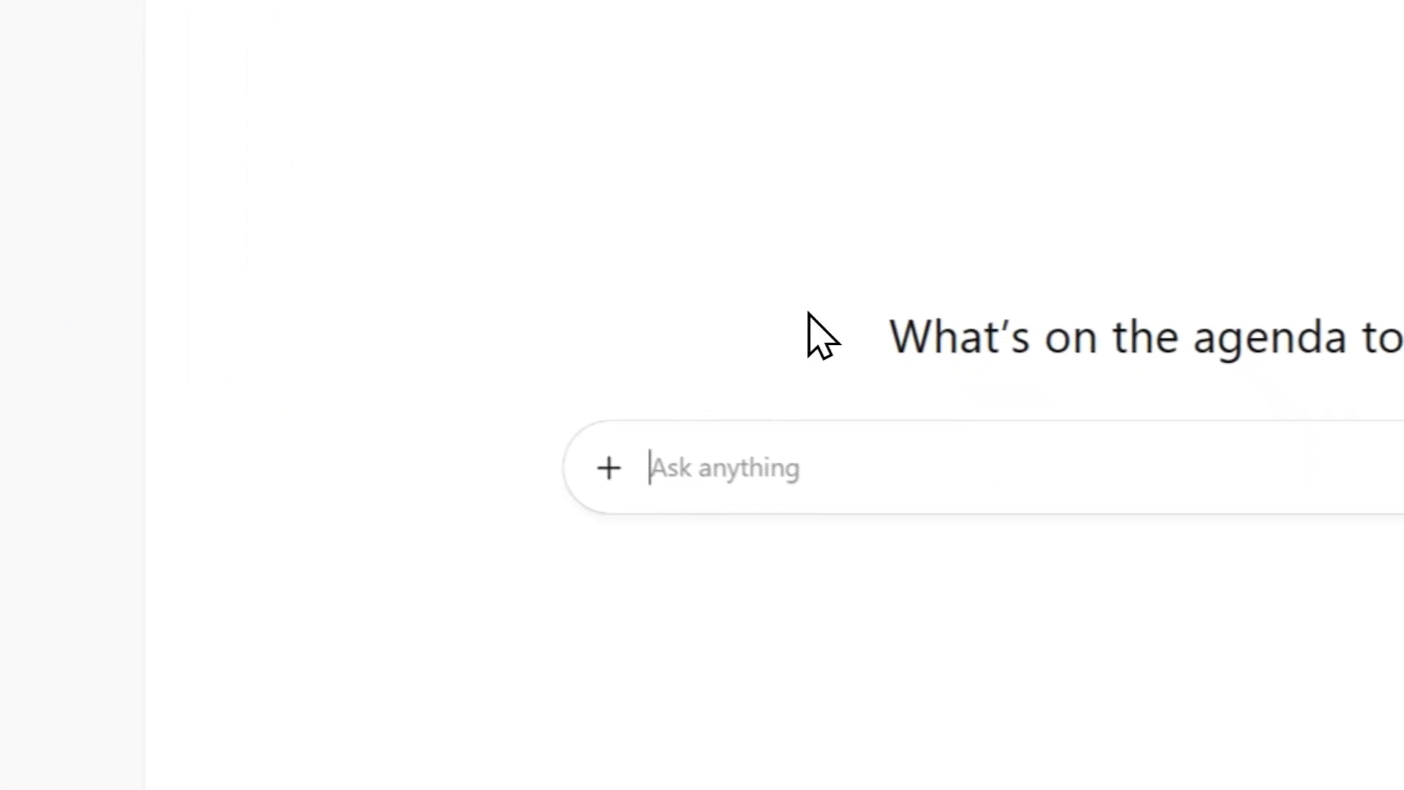
click(713, 491)
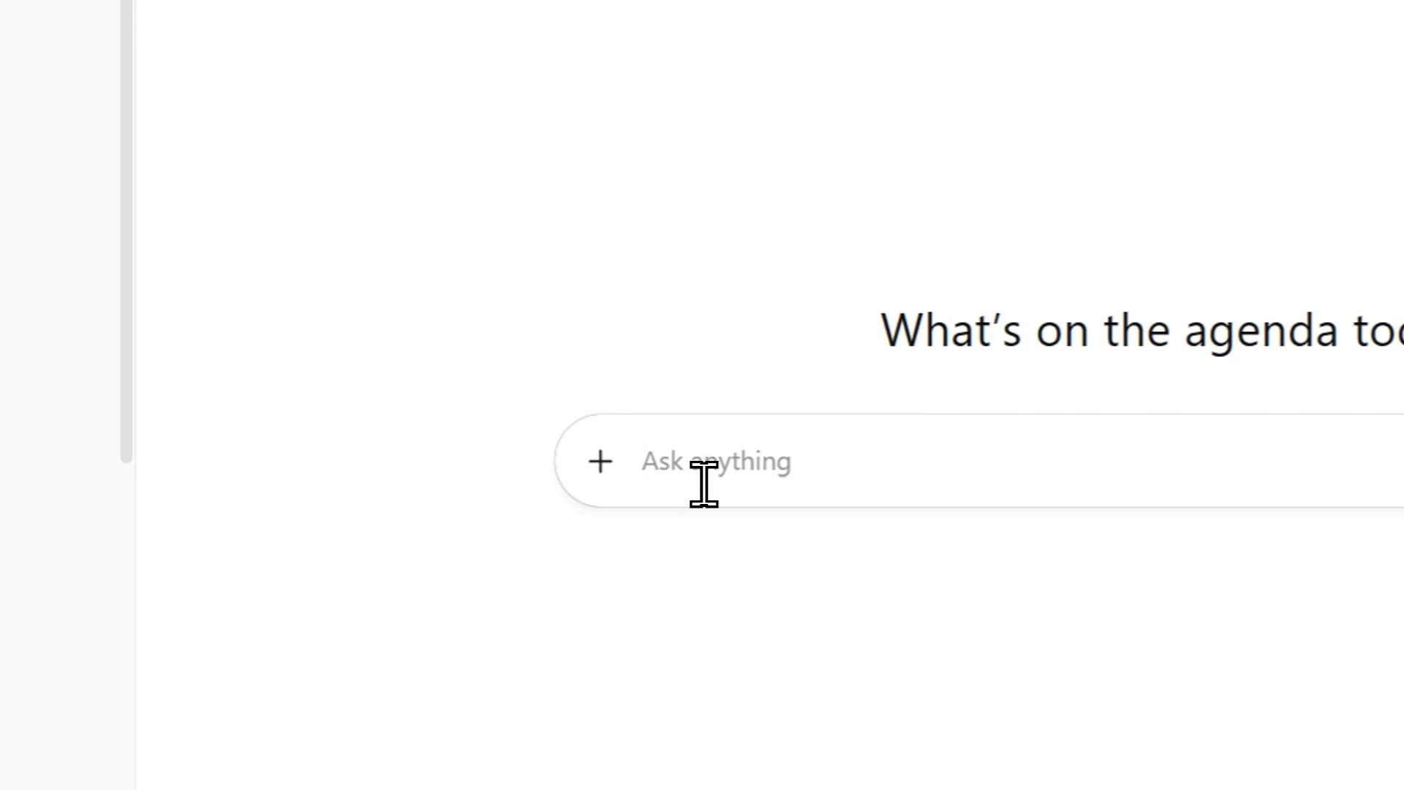
click(604, 462)
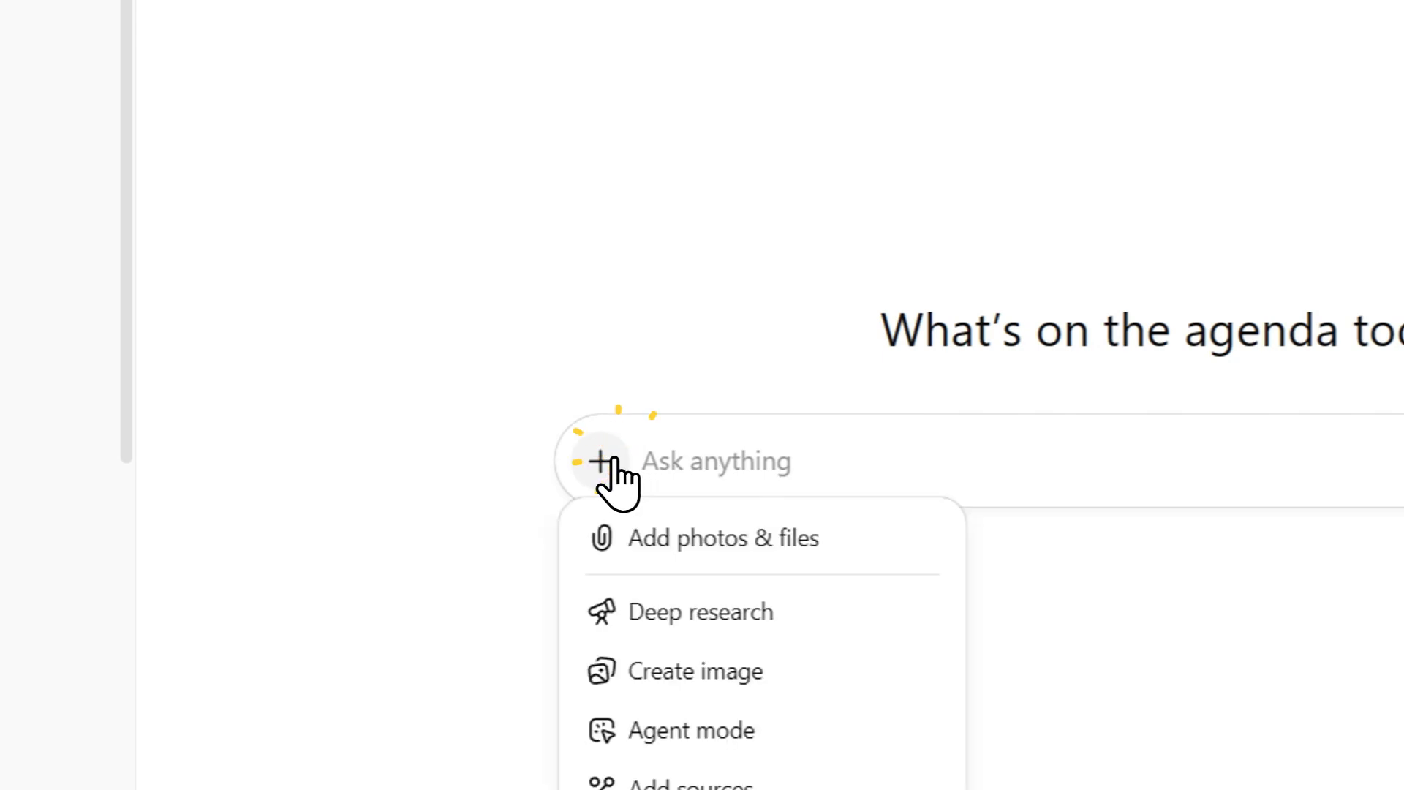
click(706, 670)
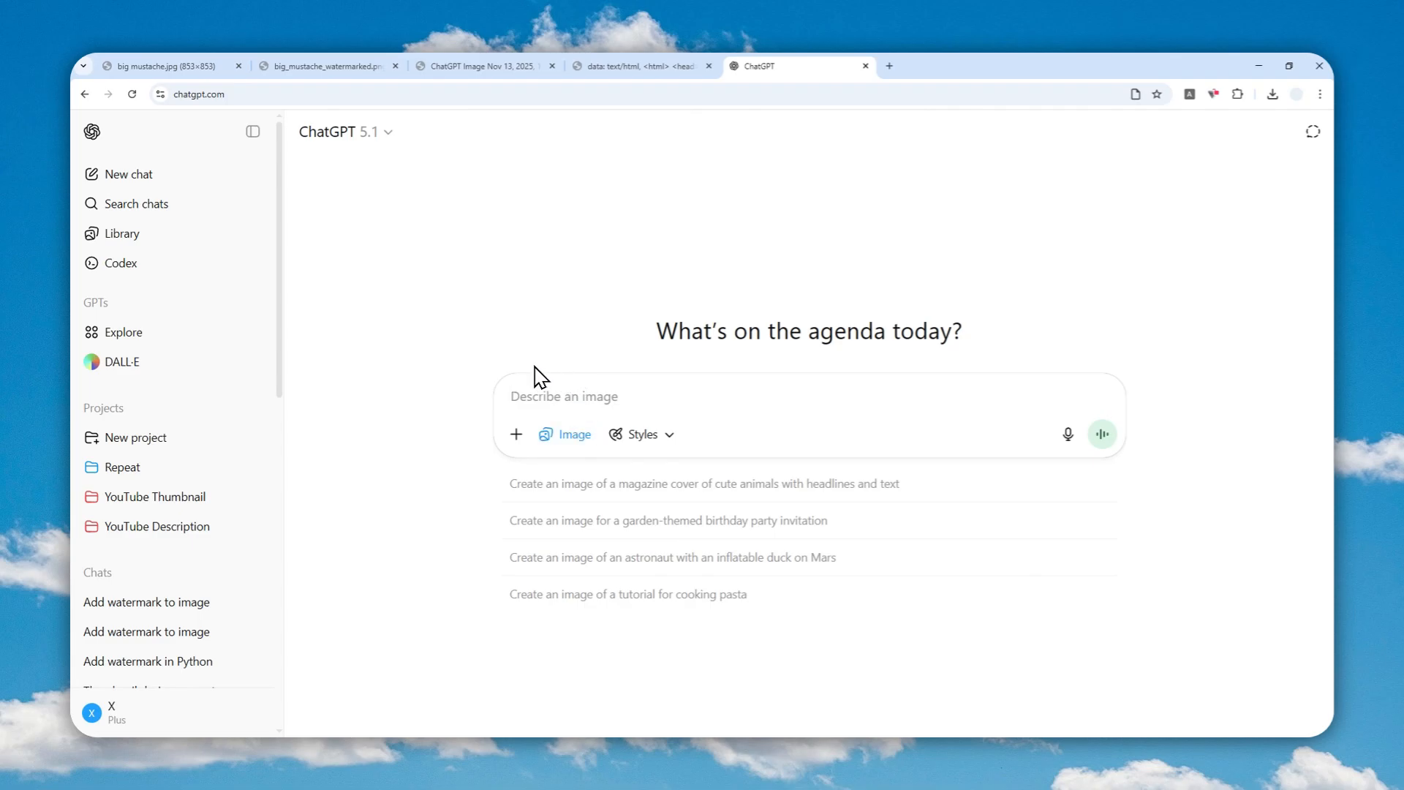
- Open the earlier "Add watermark to image" chat and compare the generated "Hello" picture with the original big mustache.jpg and big_mustache_watermarked.png
click(174, 633)
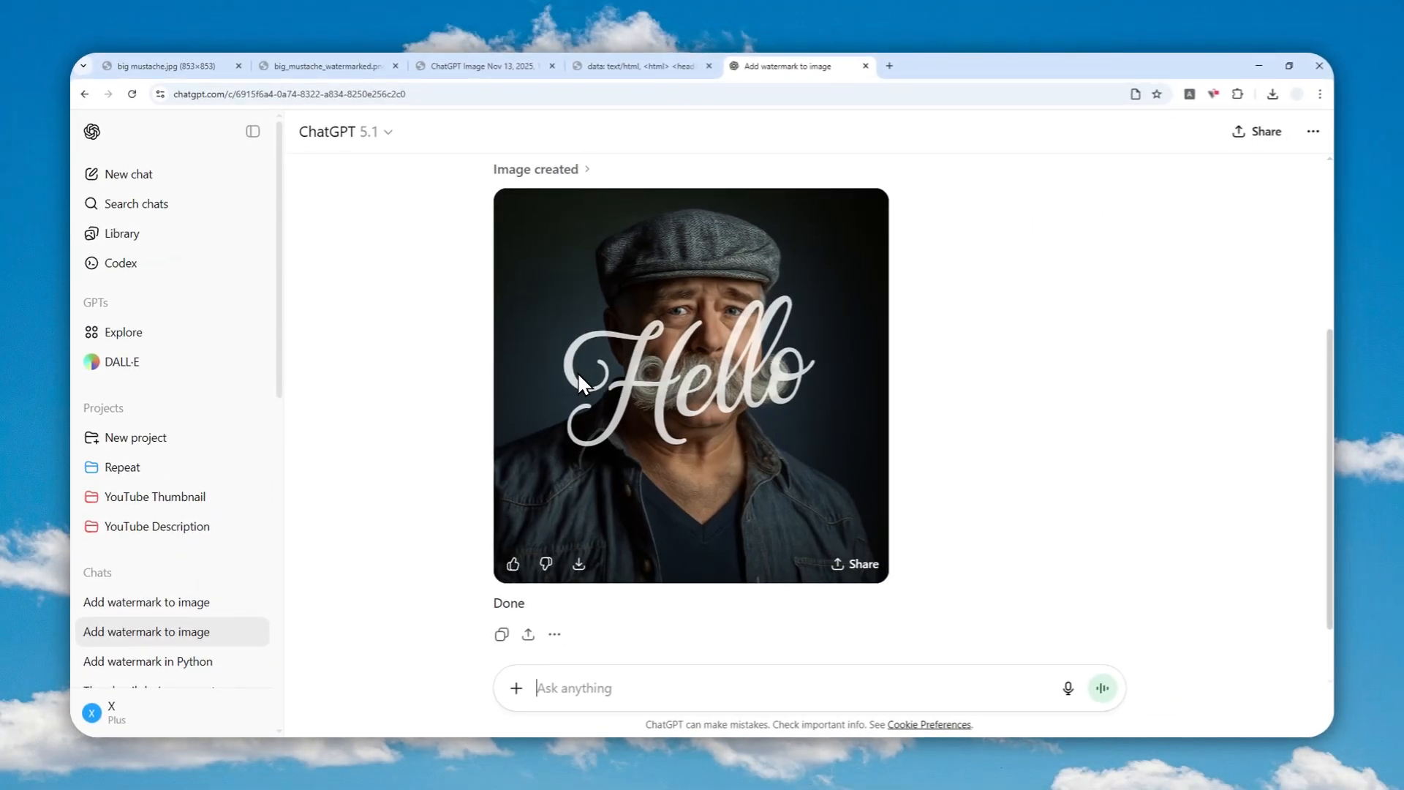
click(480, 68)
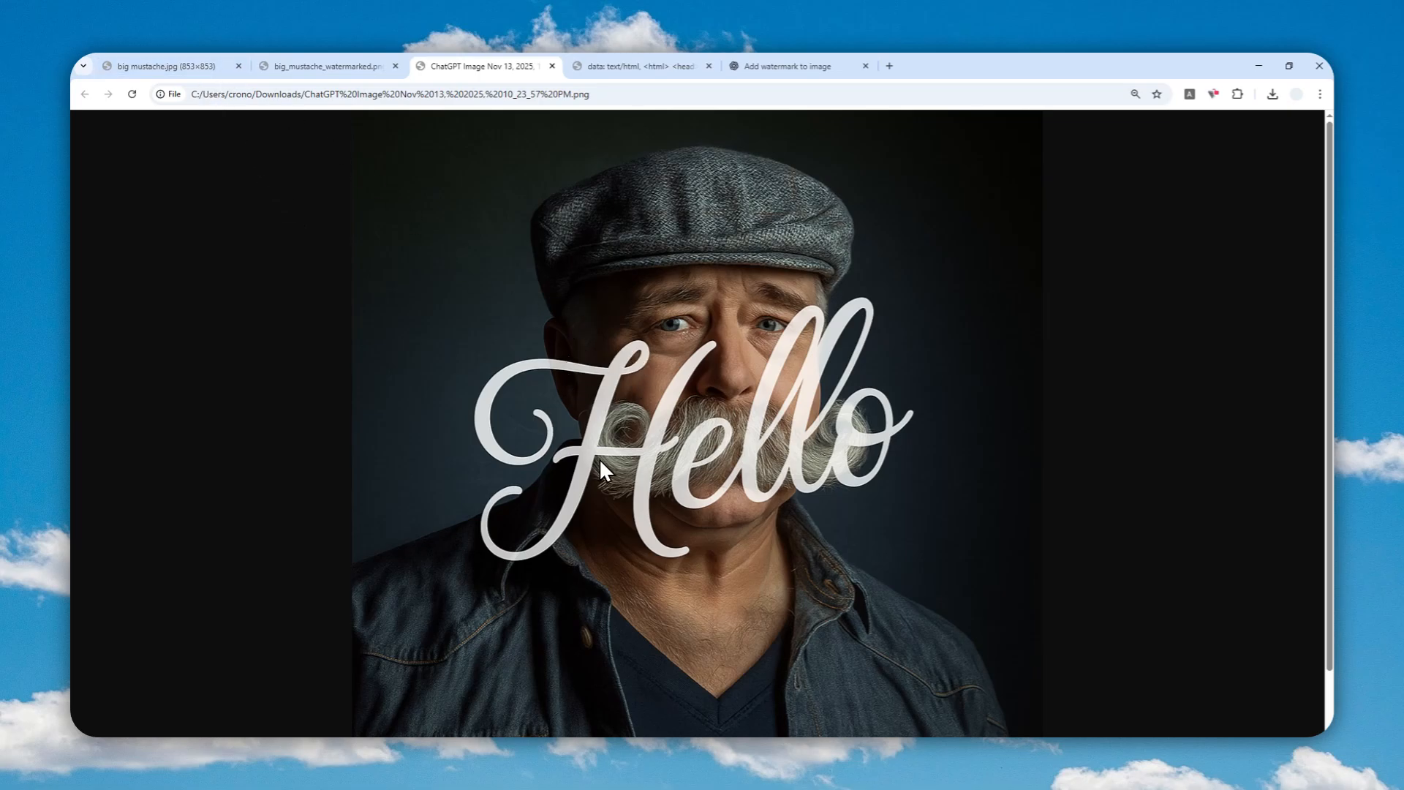
click(185, 57)
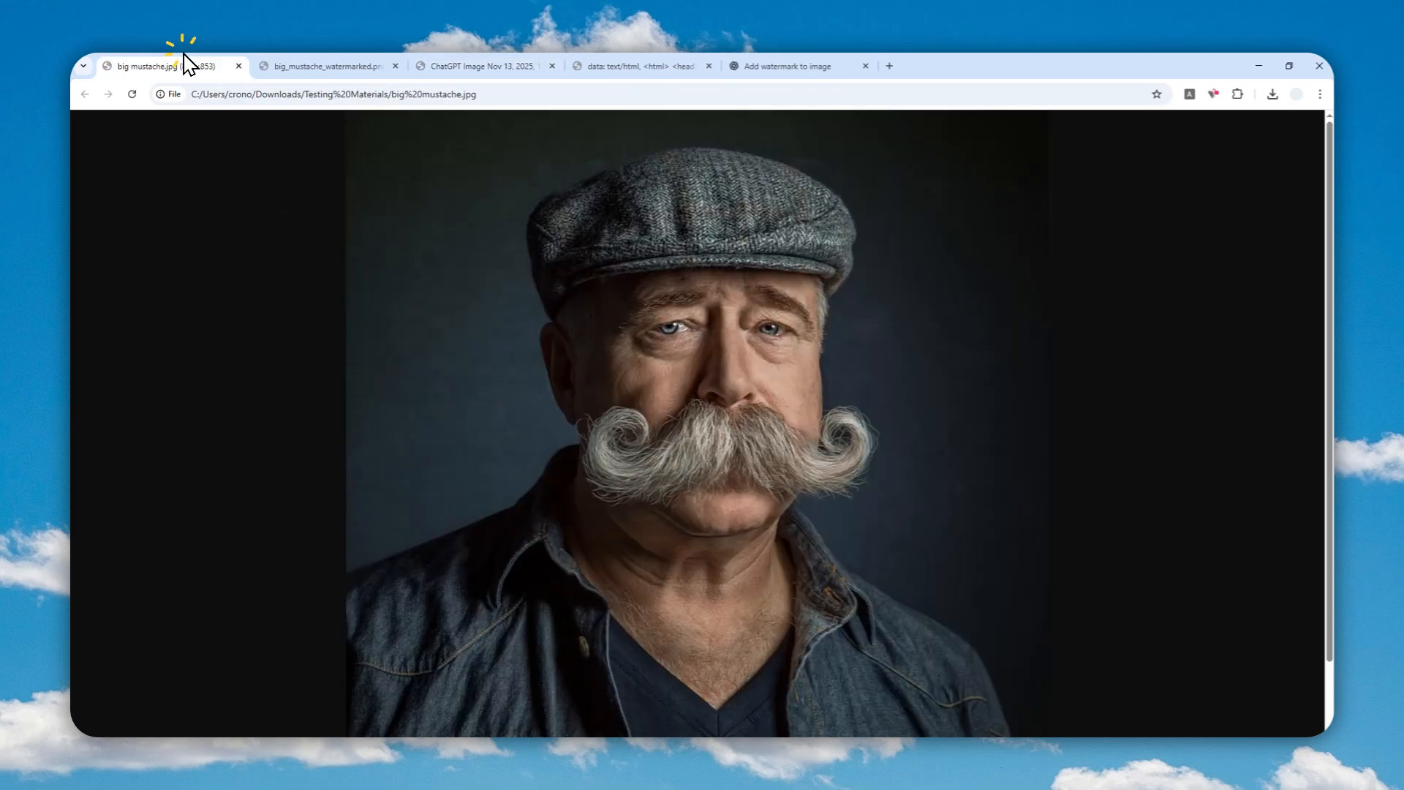
click(313, 59)
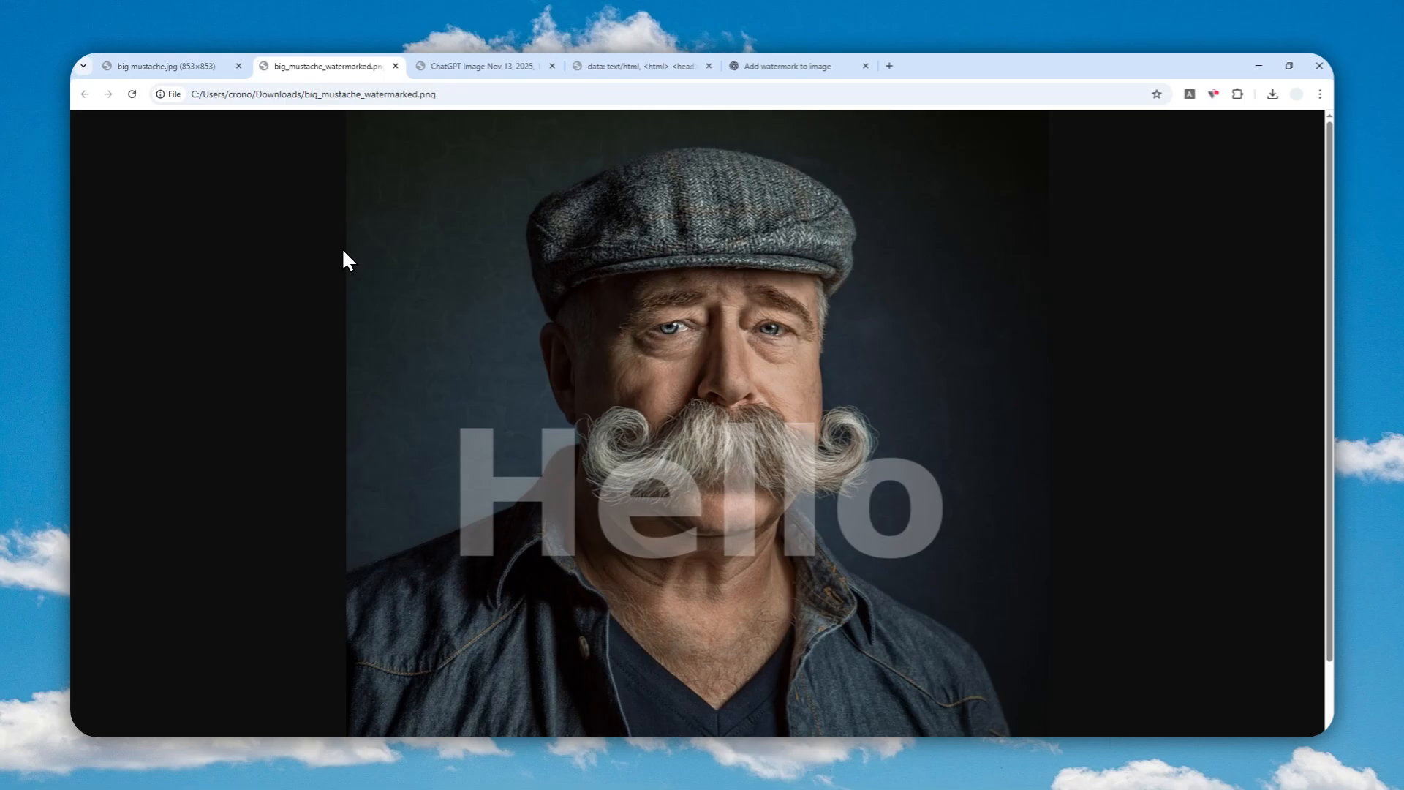
click(188, 57)
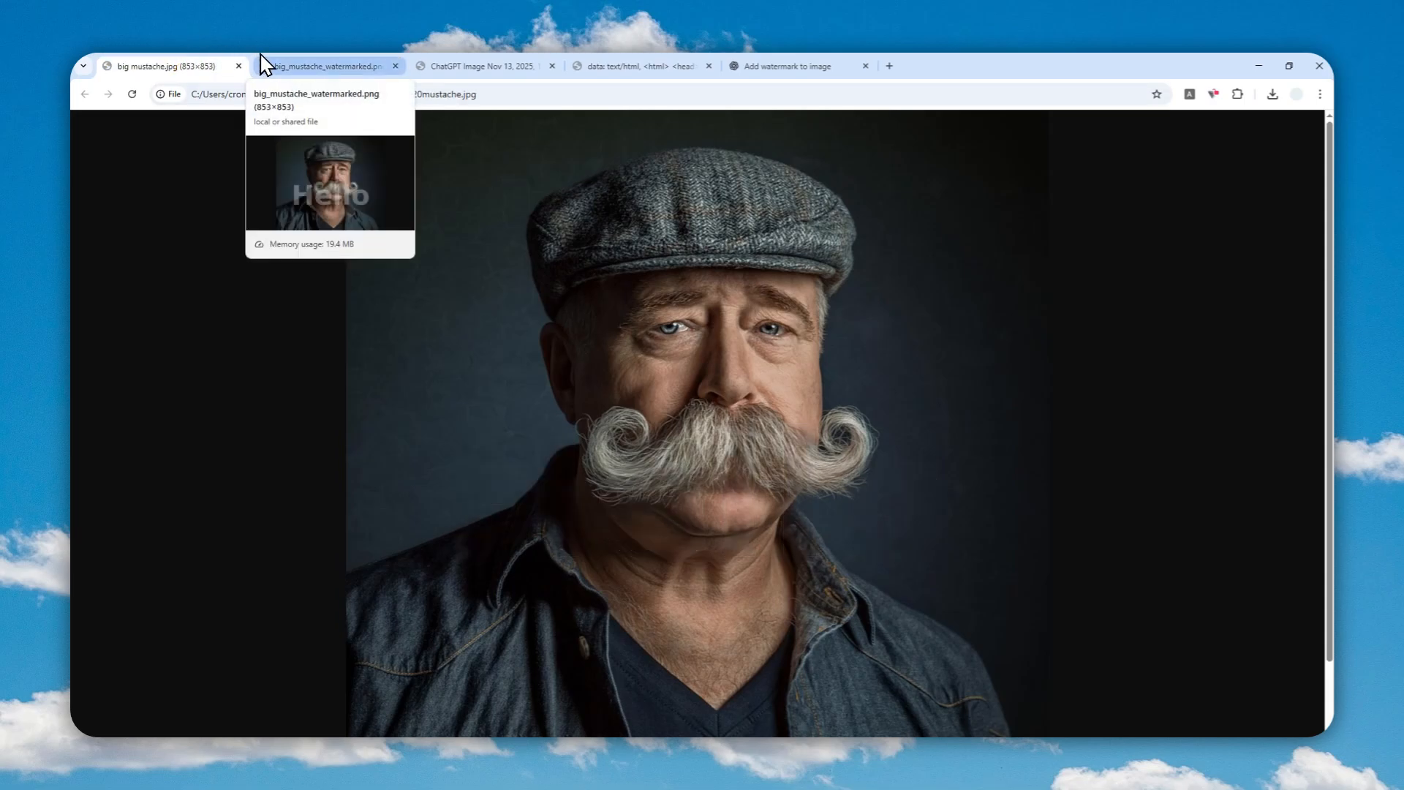
click(299, 63)
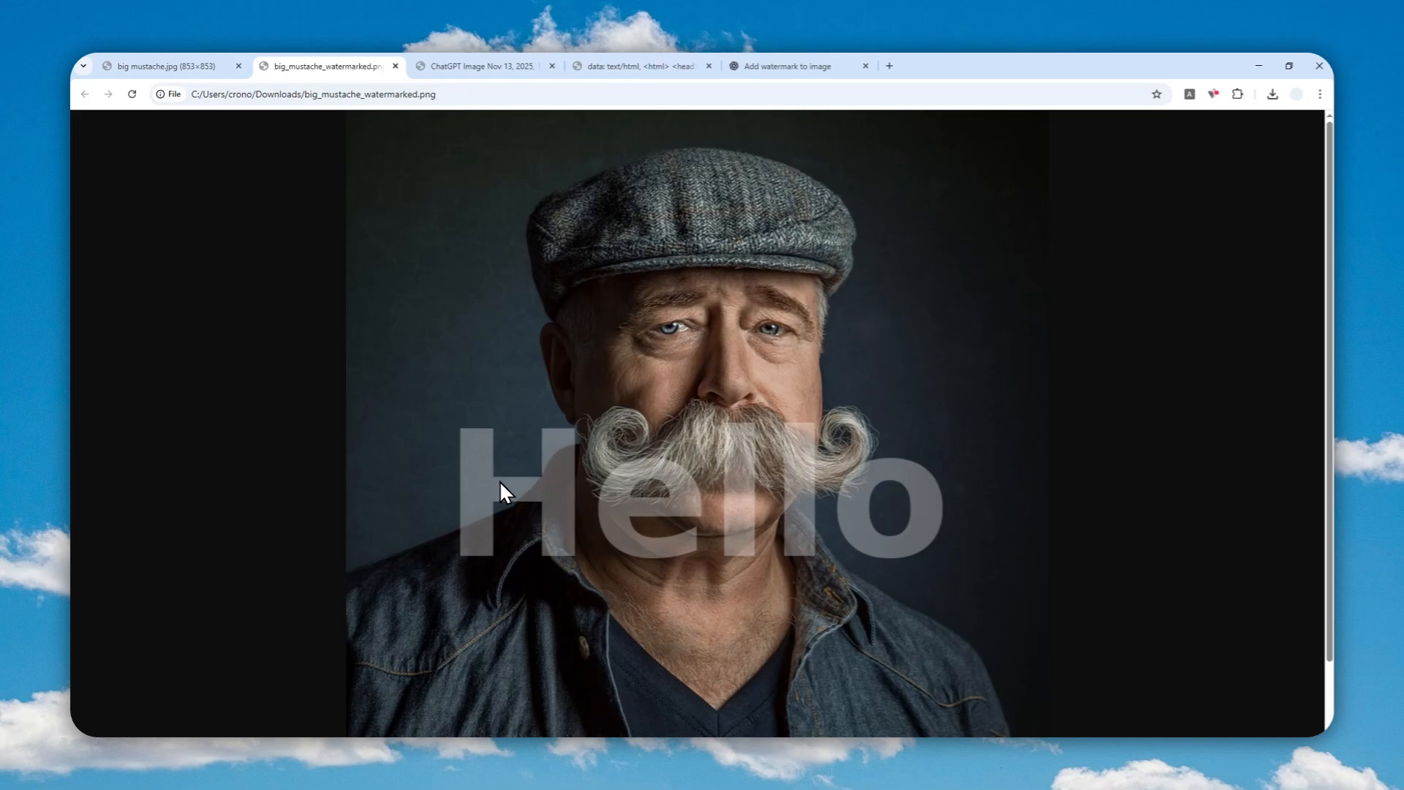
click(468, 64)
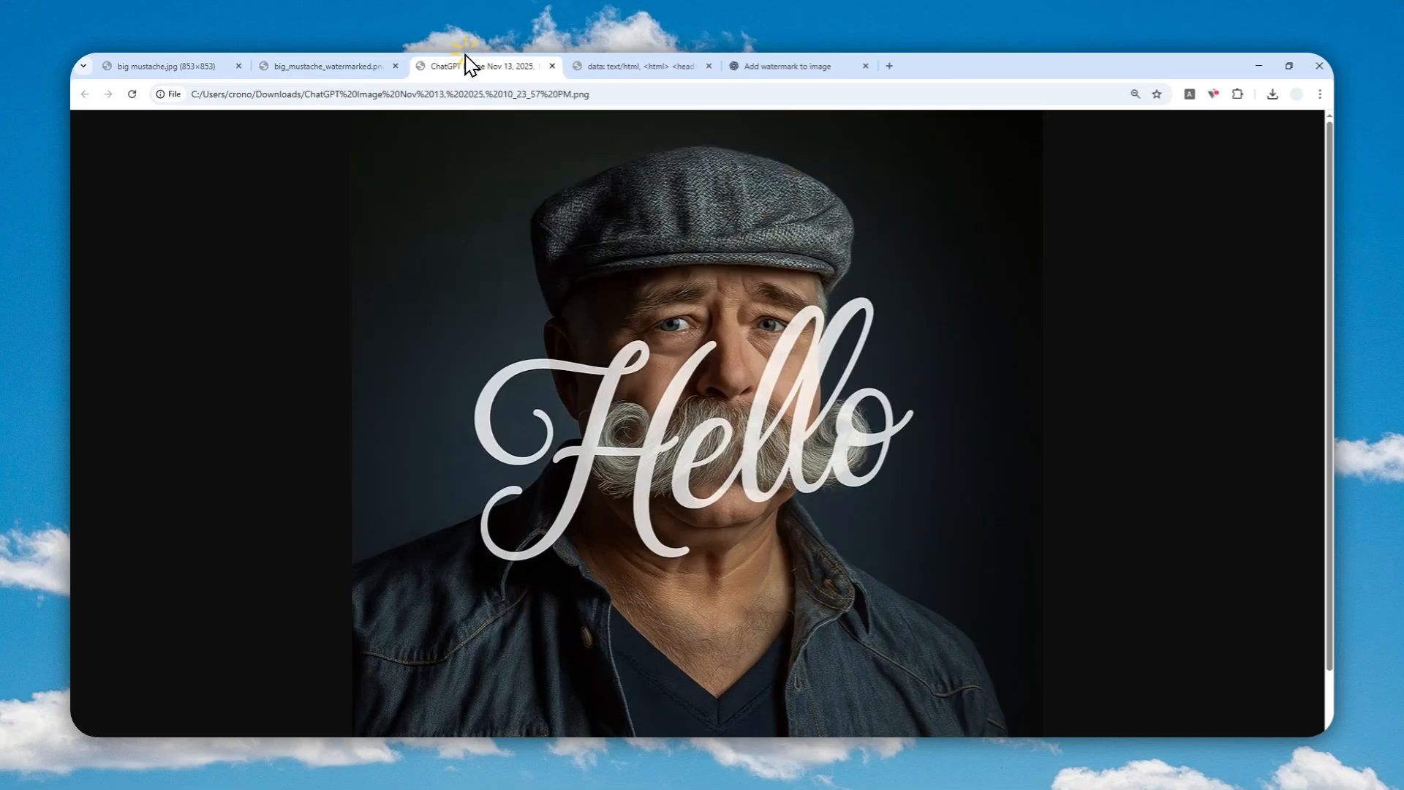
click(340, 53)
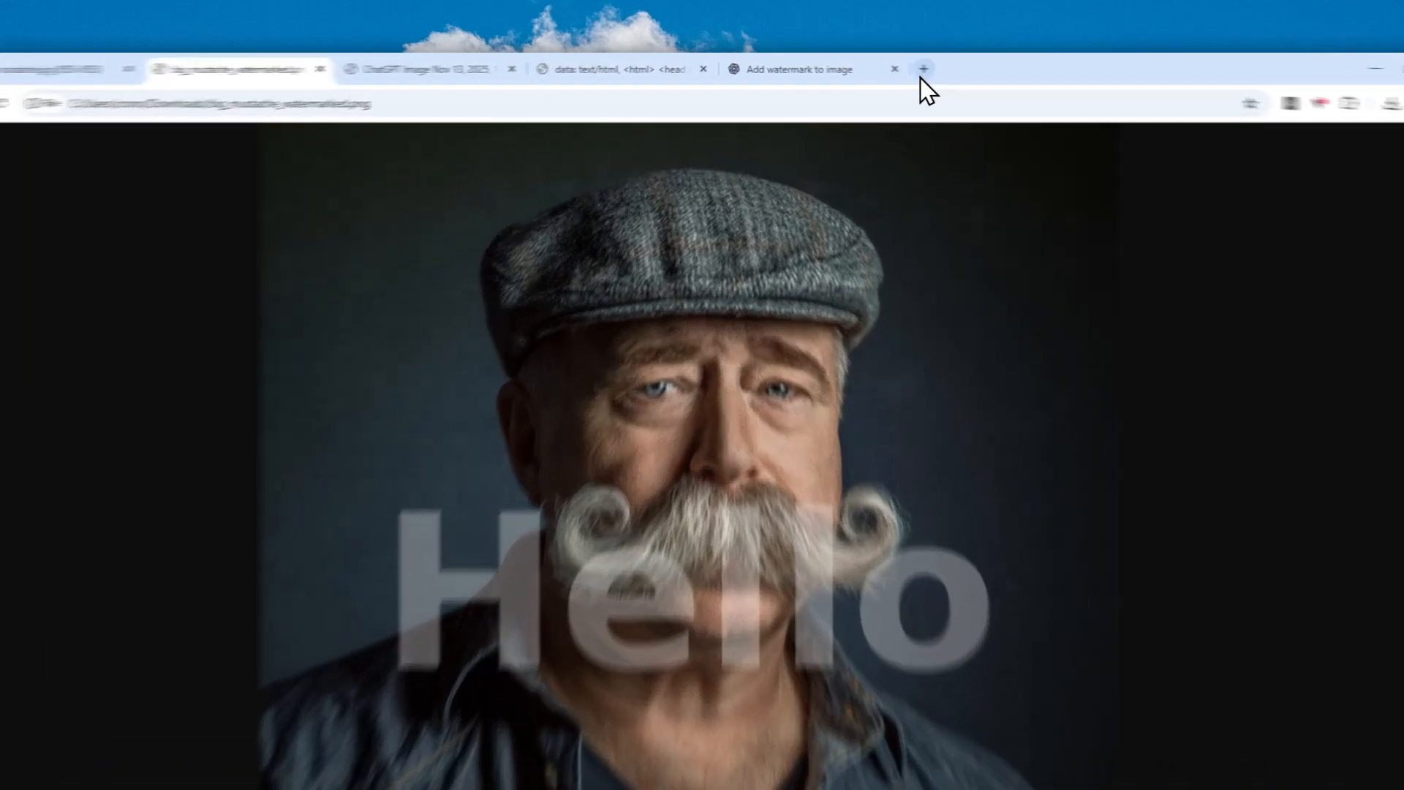
- Open ChatGPT in a new browser tab for a fresh chat
click(889, 66)
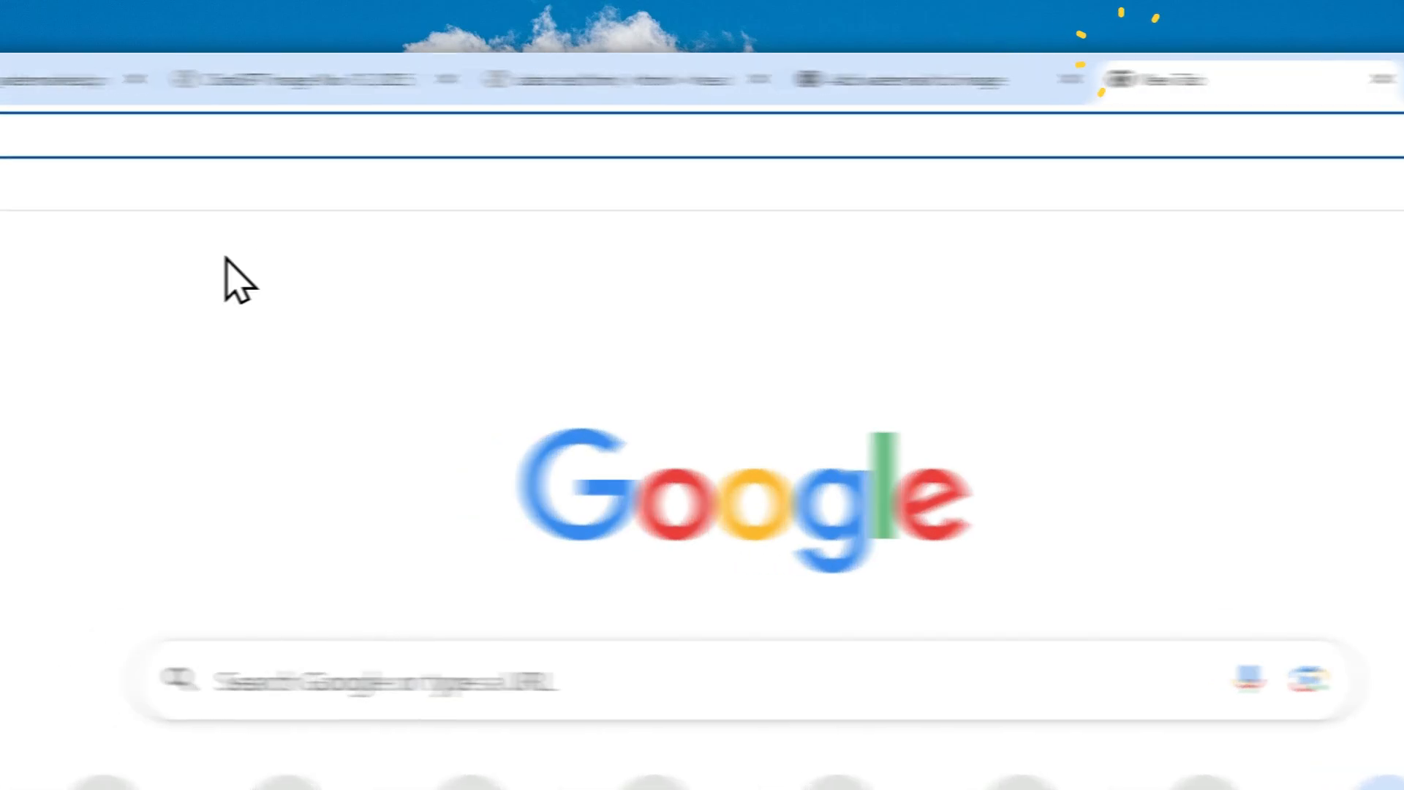
text(chat)
key(Return)
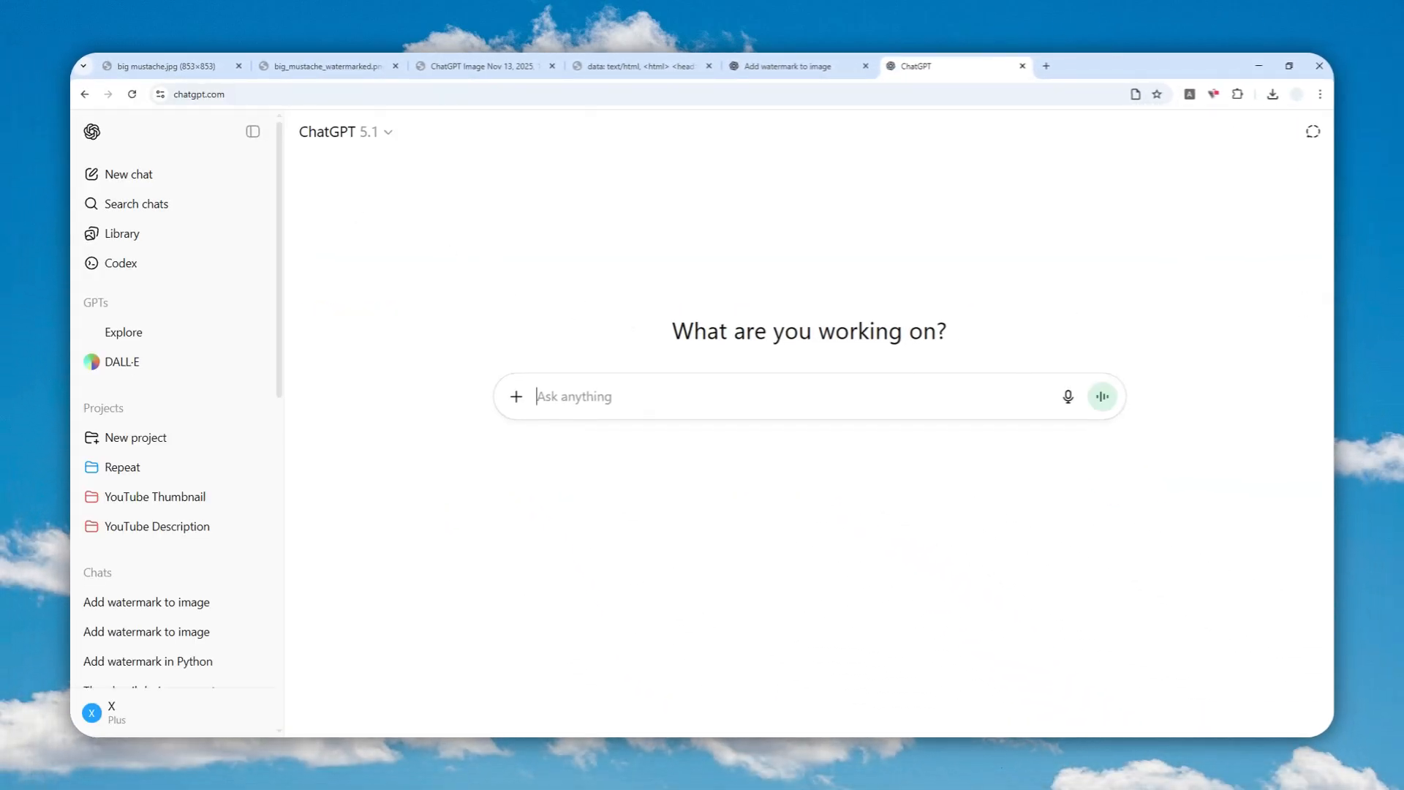
- Open the three downloaded portrait photos in separate browser tabs, zoomed out to show each whole picture, and look through them
drag(950, 147, 1075, 65)
key(ctrl+minus)
key(ctrl+minus)
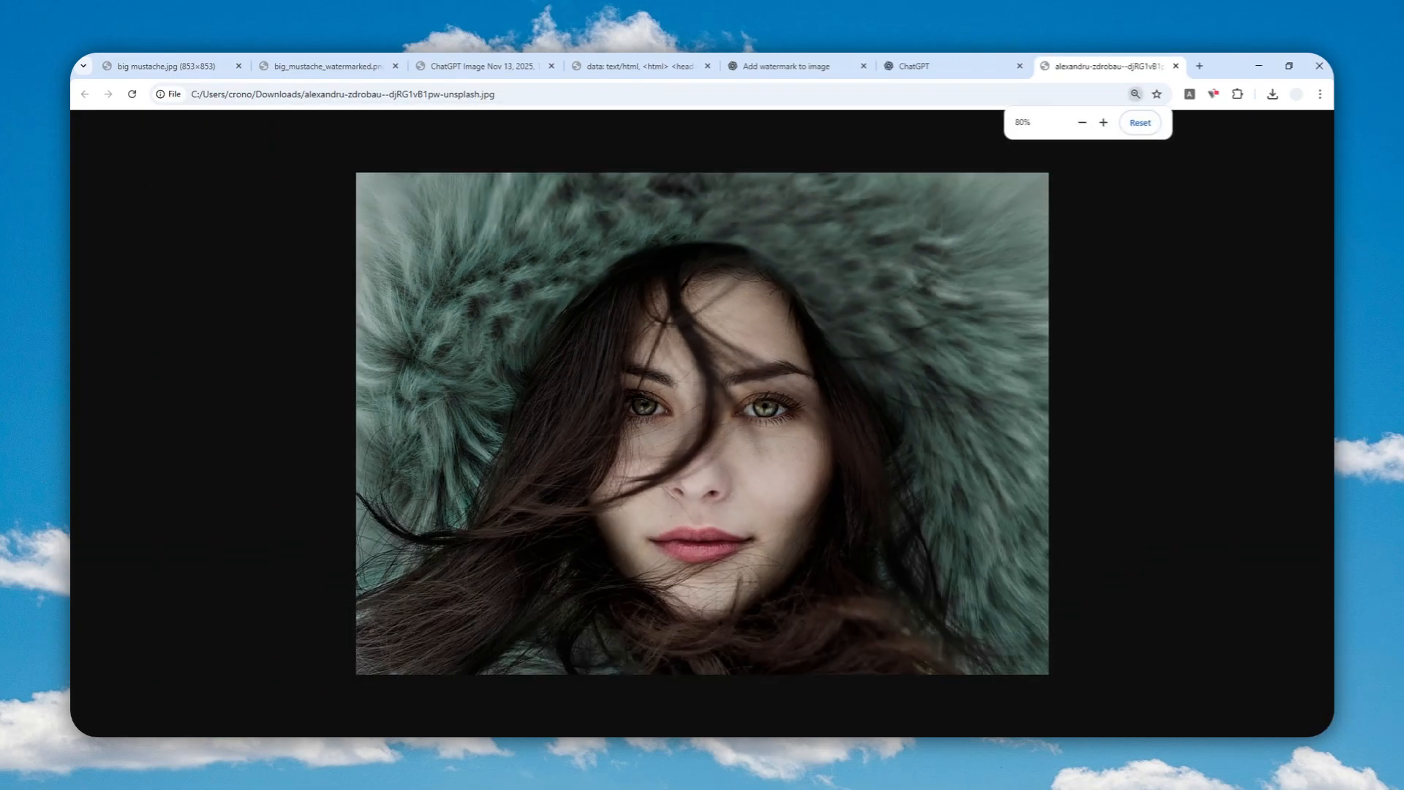
drag(1197, 94, 1200, 63)
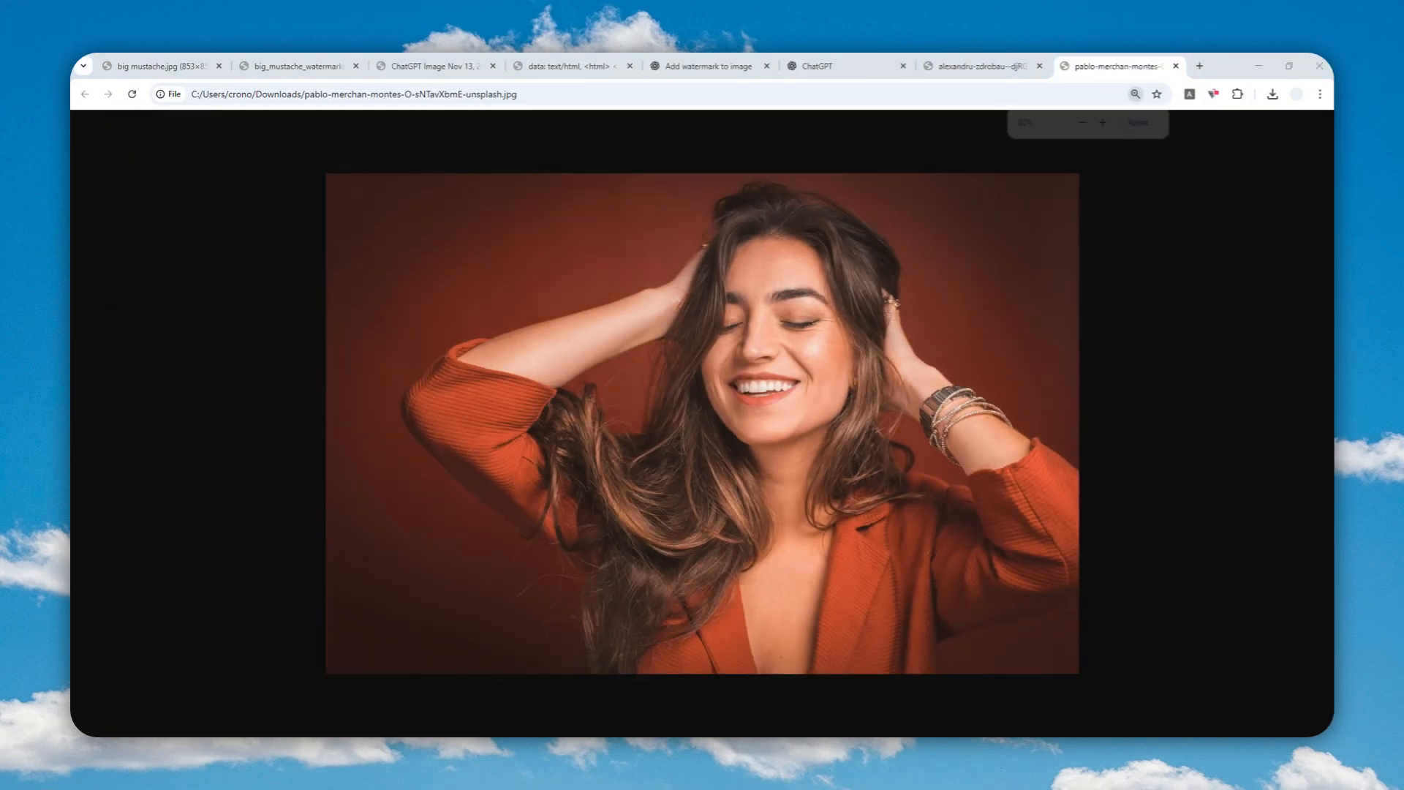
drag(1185, 402, 1199, 63)
key(ctrl+minus)
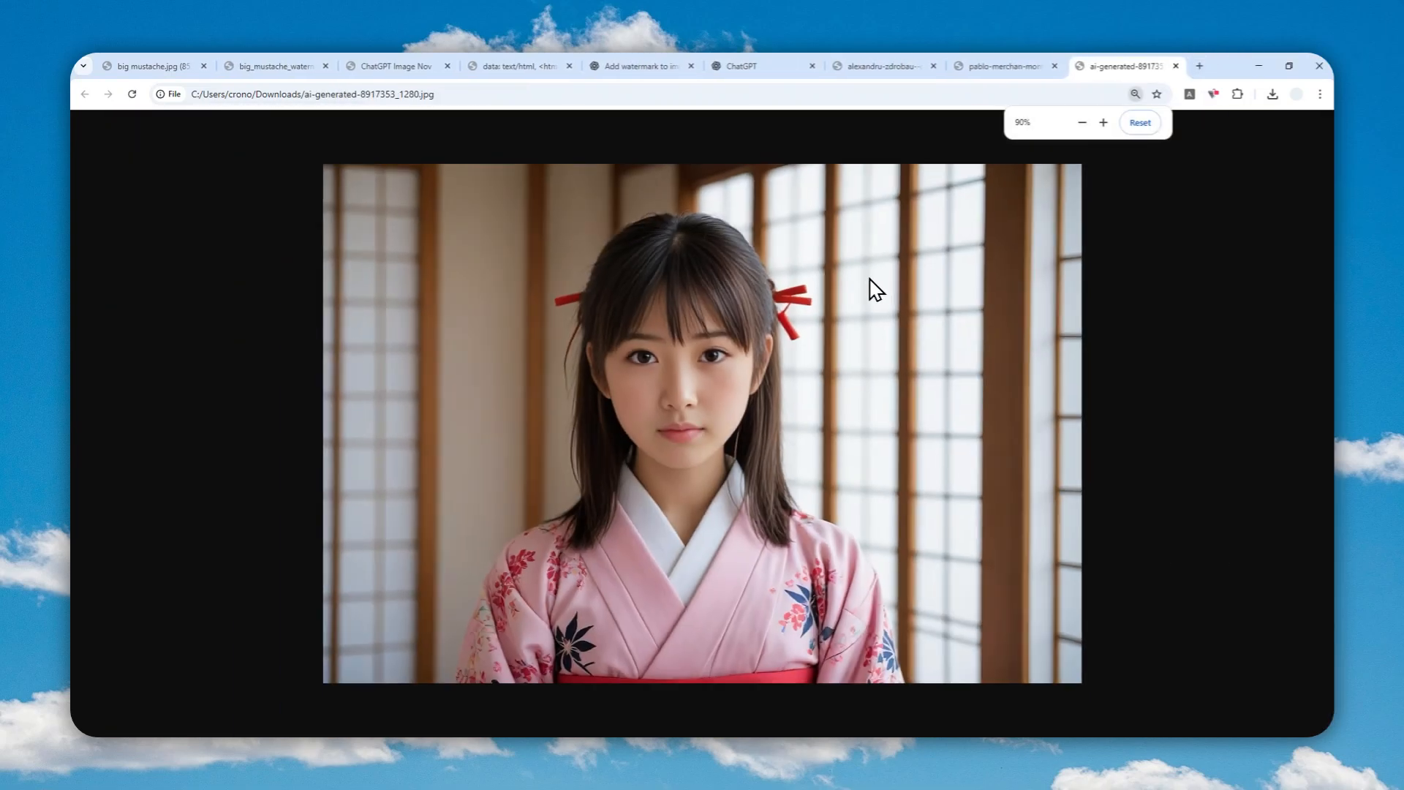
click(890, 60)
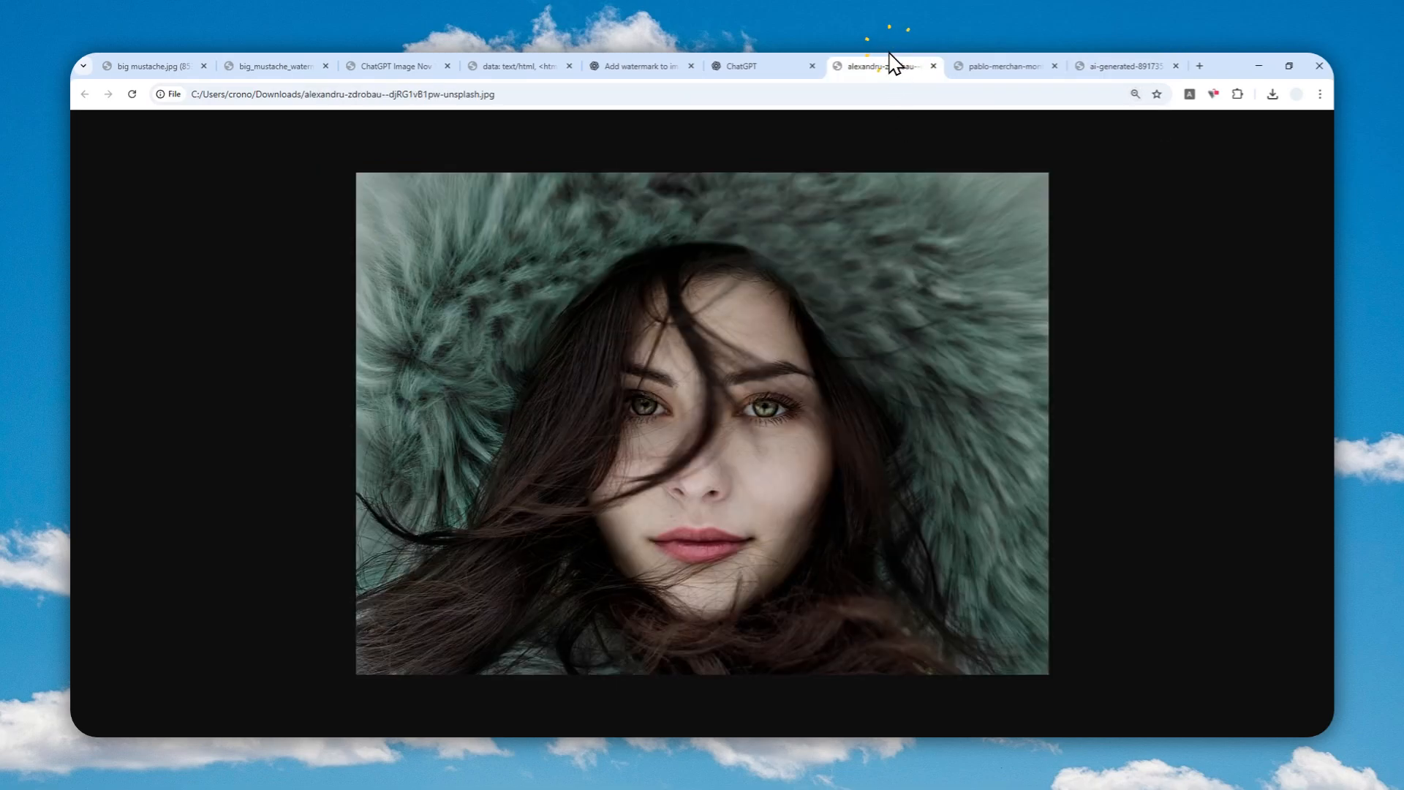
click(984, 64)
click(1142, 64)
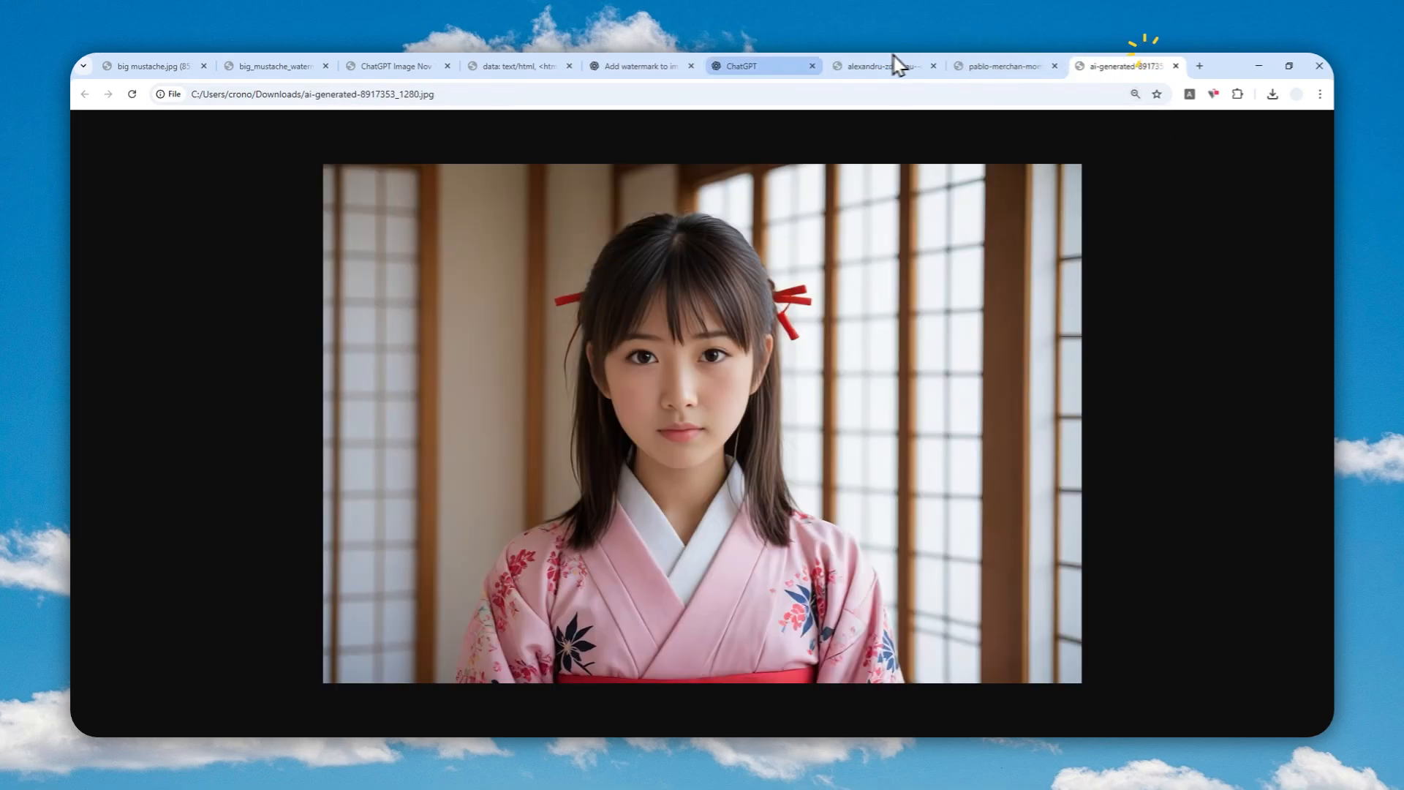
- Attach the three portrait photos to the new ChatGPT prompt and paste the prepared request to add a transparent "Hello" watermark with Python
click(728, 63)
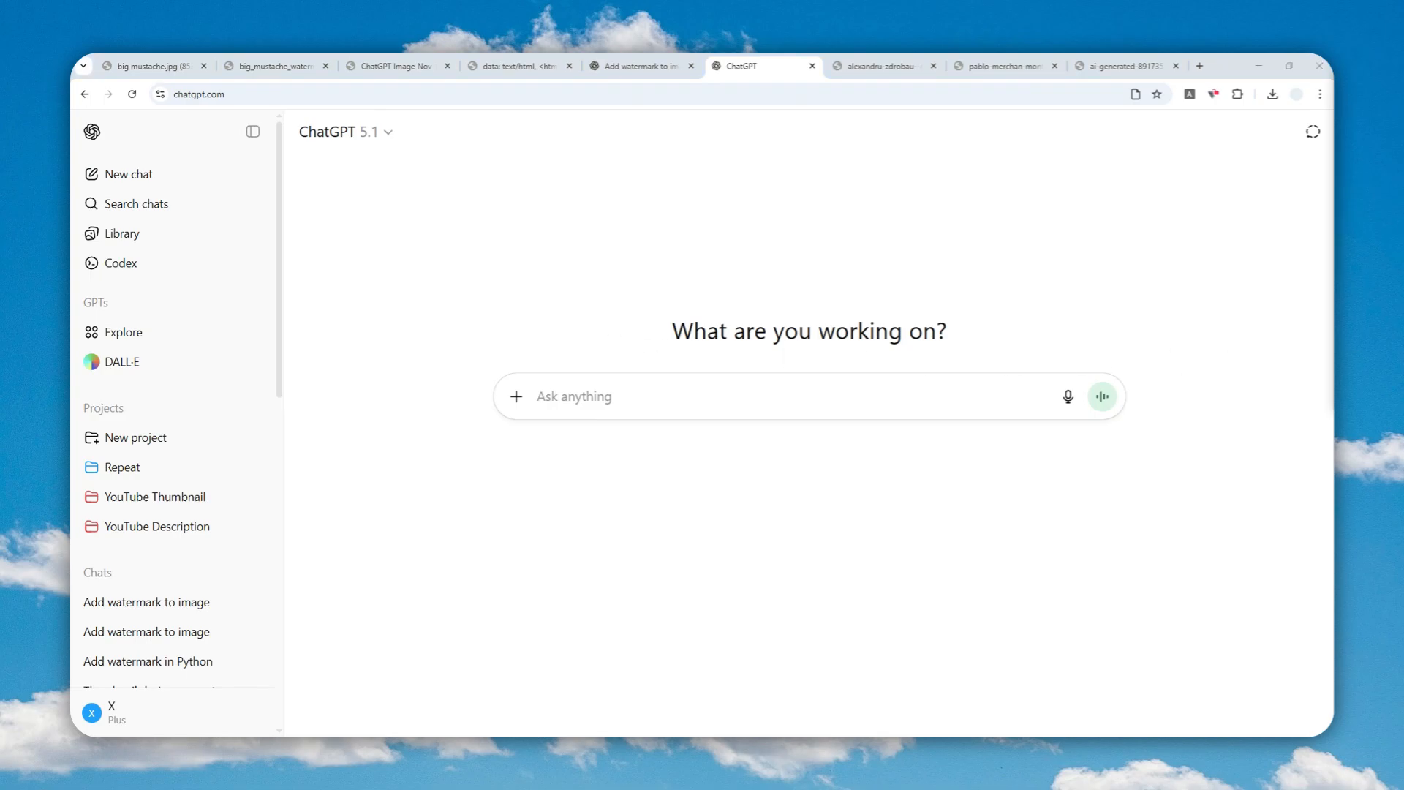
drag(1322, 459, 641, 418)
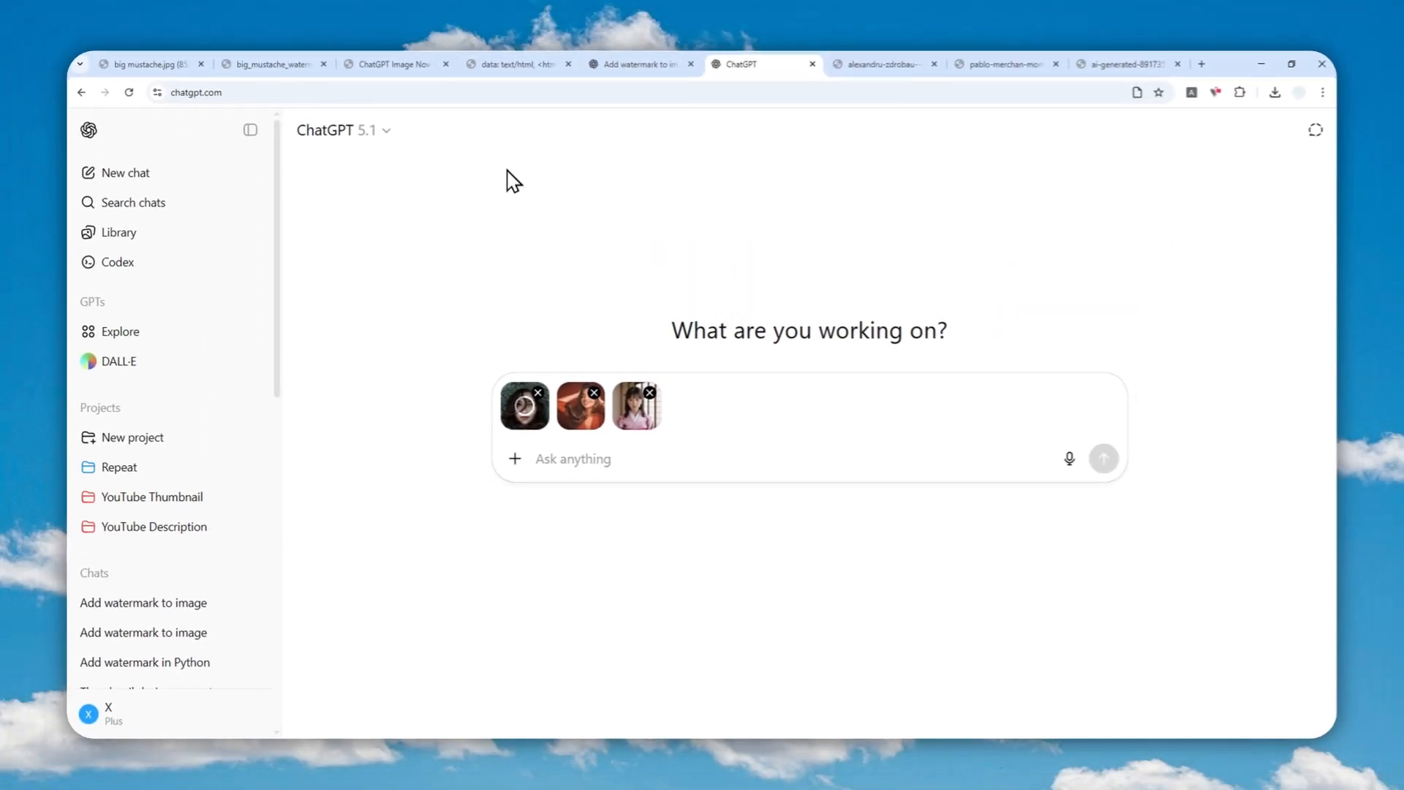
click(512, 61)
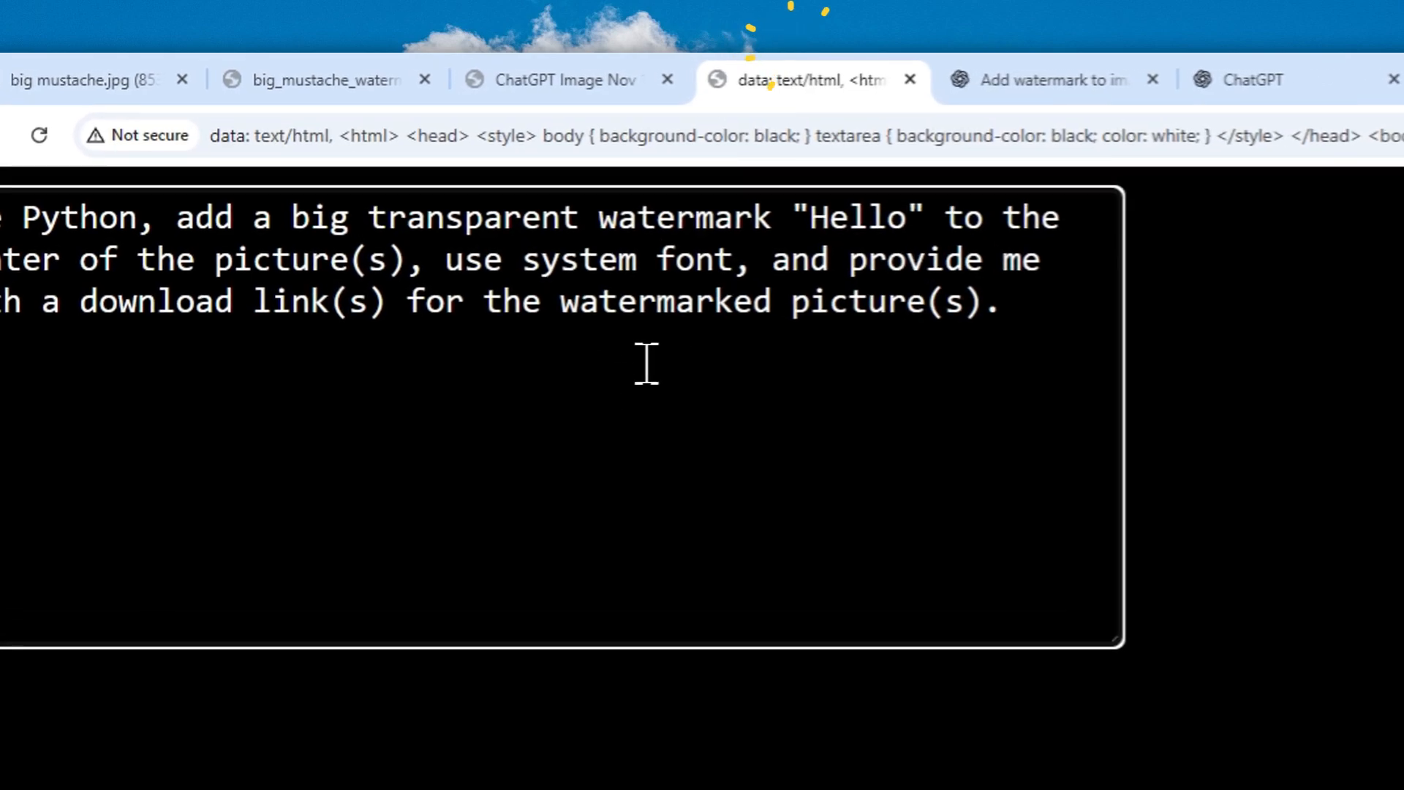
drag(1024, 300, 128, 231)
right_click(699, 265)
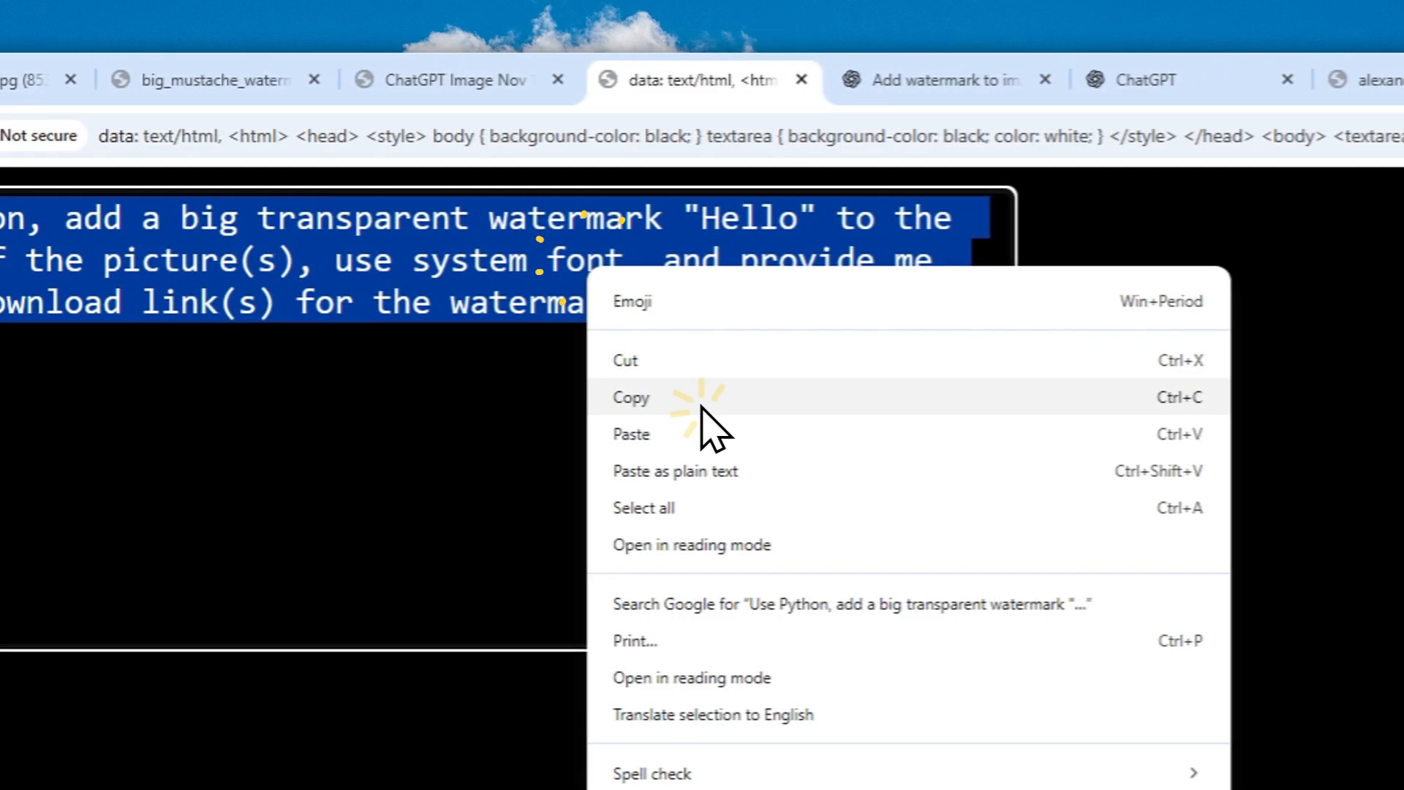
click(701, 407)
click(1146, 79)
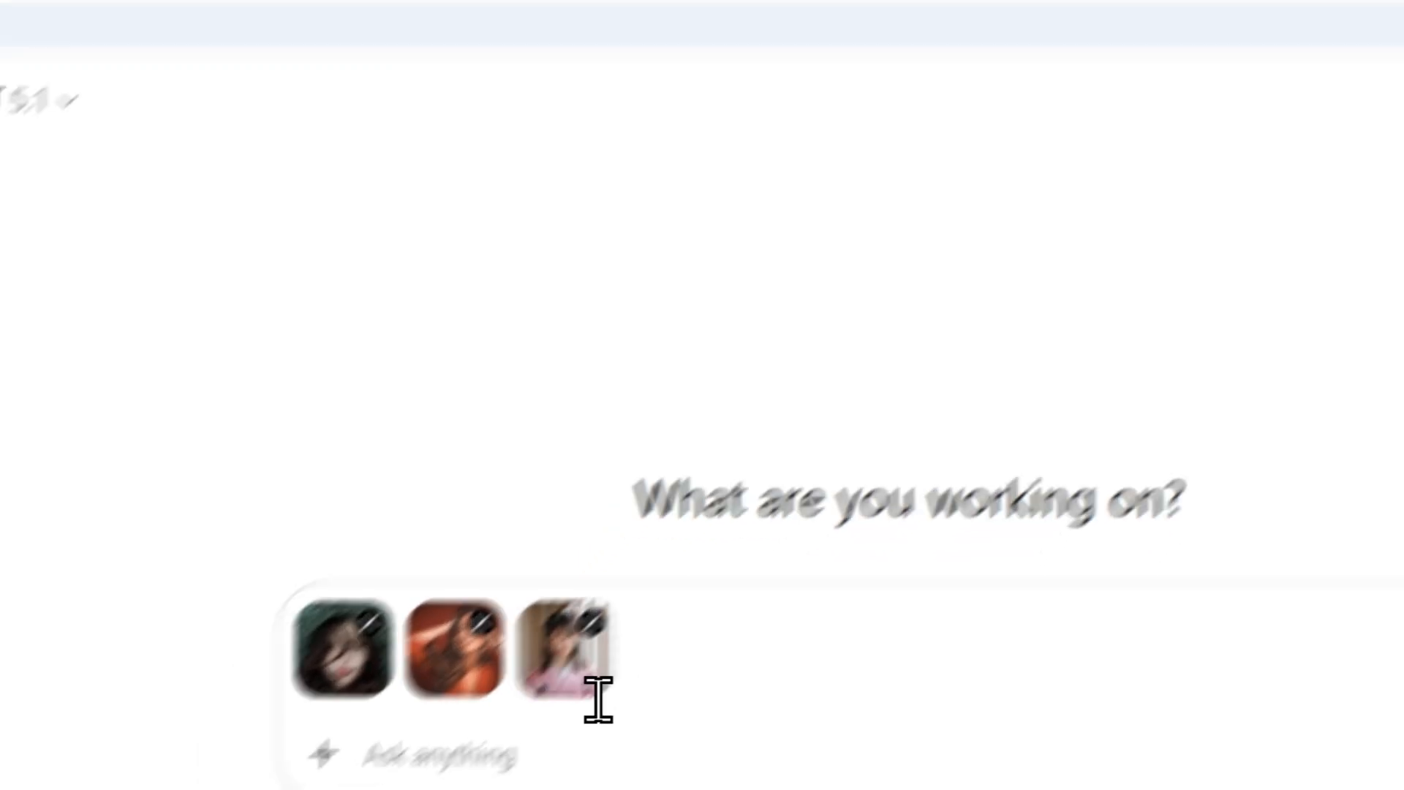
right_click(729, 561)
click(791, 265)
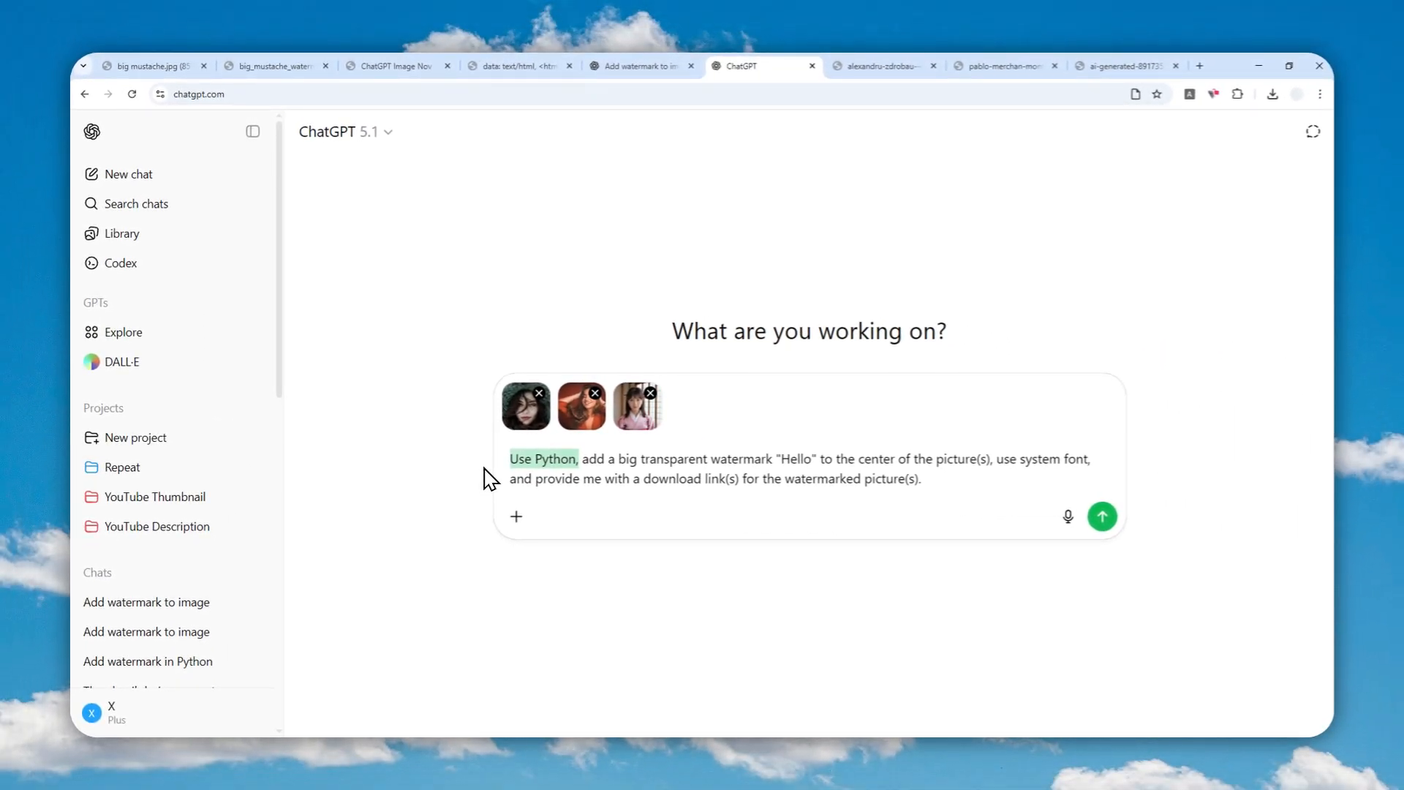
- Compare the AI-generated "Hello" picture with the original mustache photo and return to the drafted ChatGPT prompt
click(398, 59)
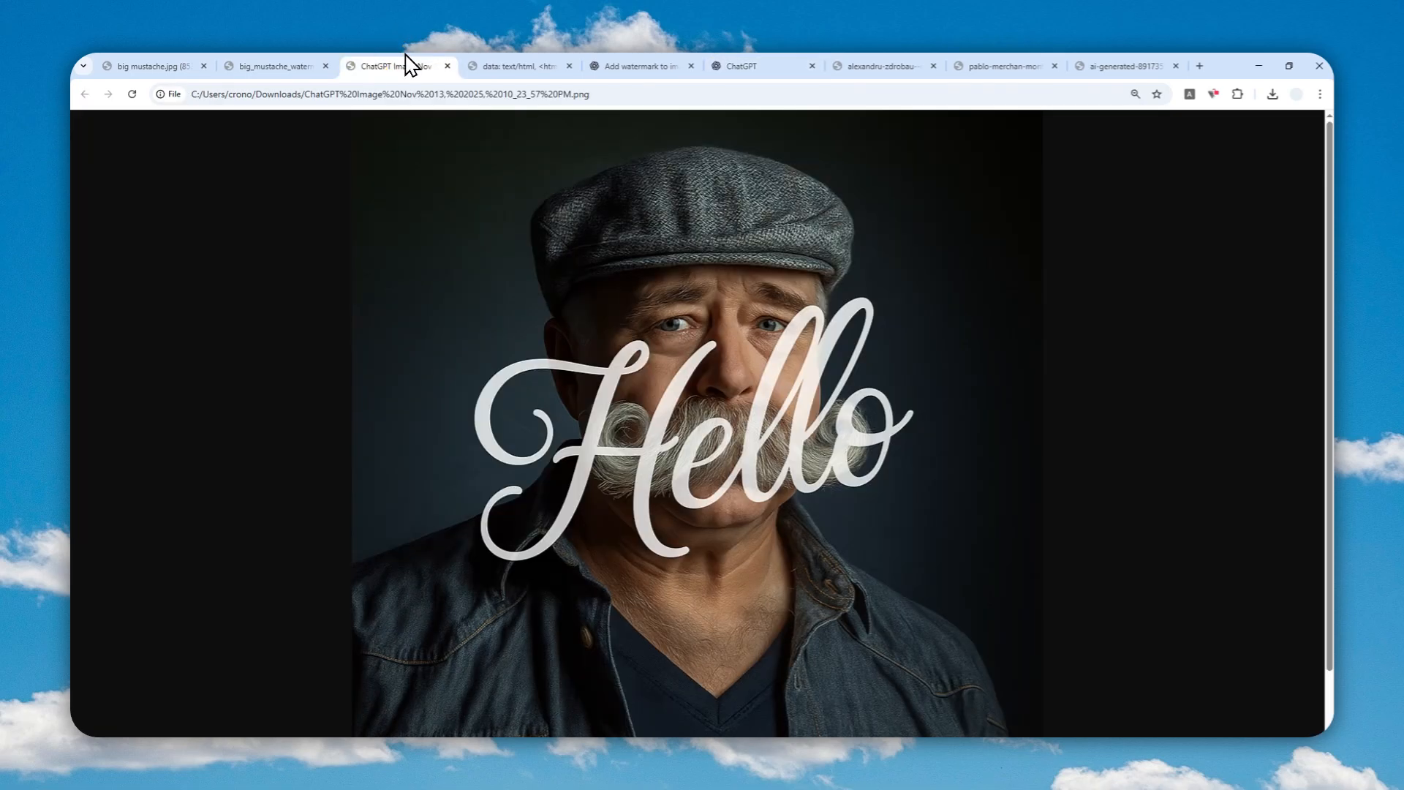
click(183, 64)
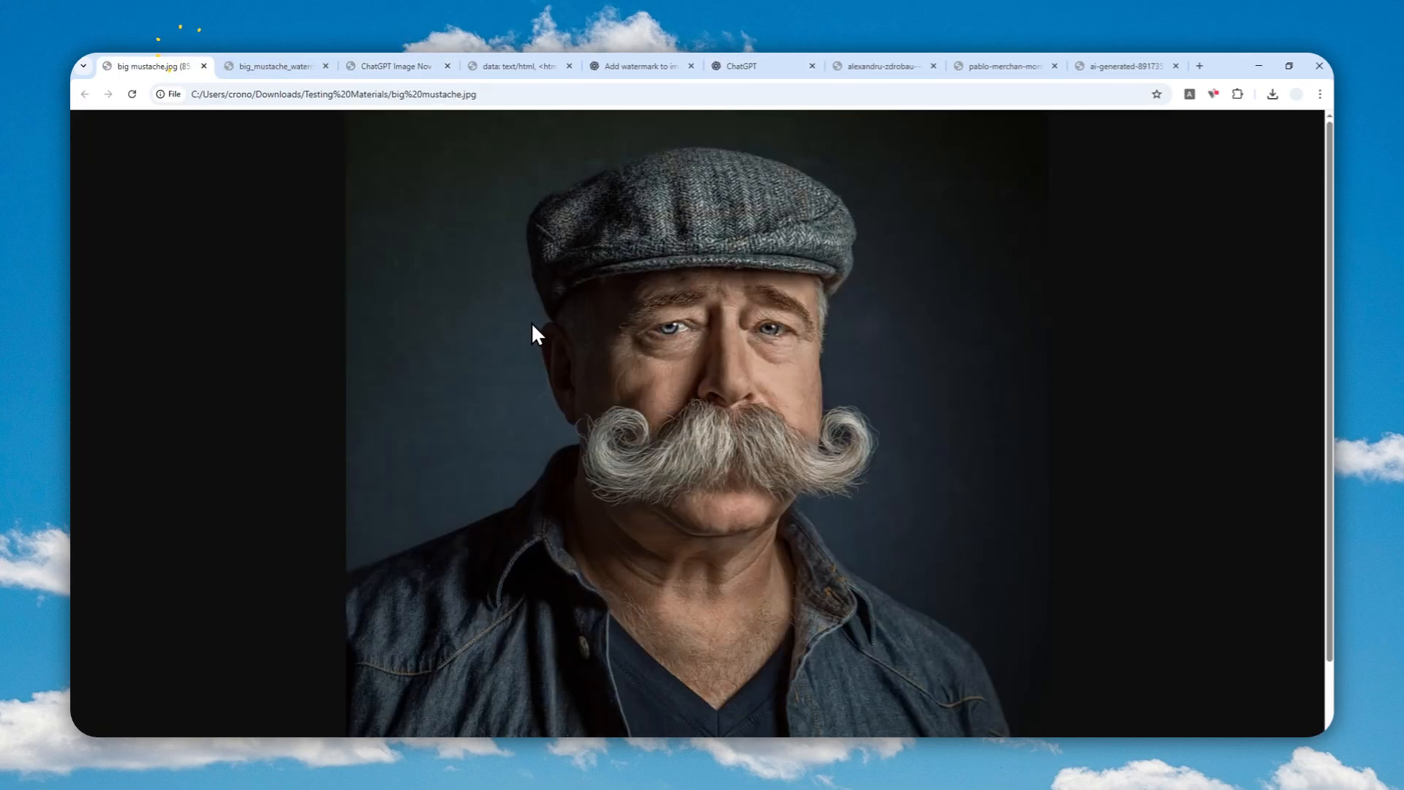
click(775, 68)
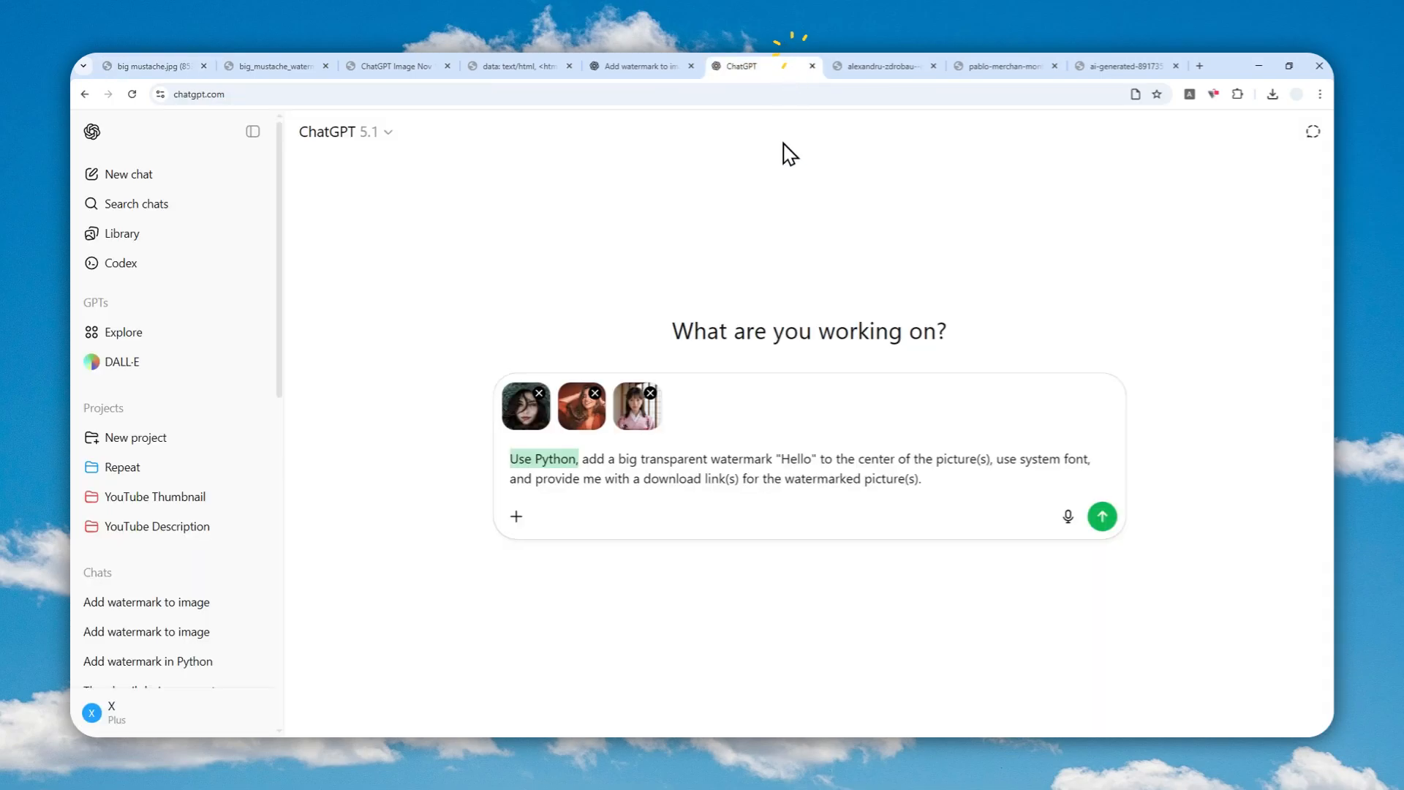
- Check the GPT-5.1 model modes and the extra tools offered for the prompt, and close the tool list without choosing one
click(631, 596)
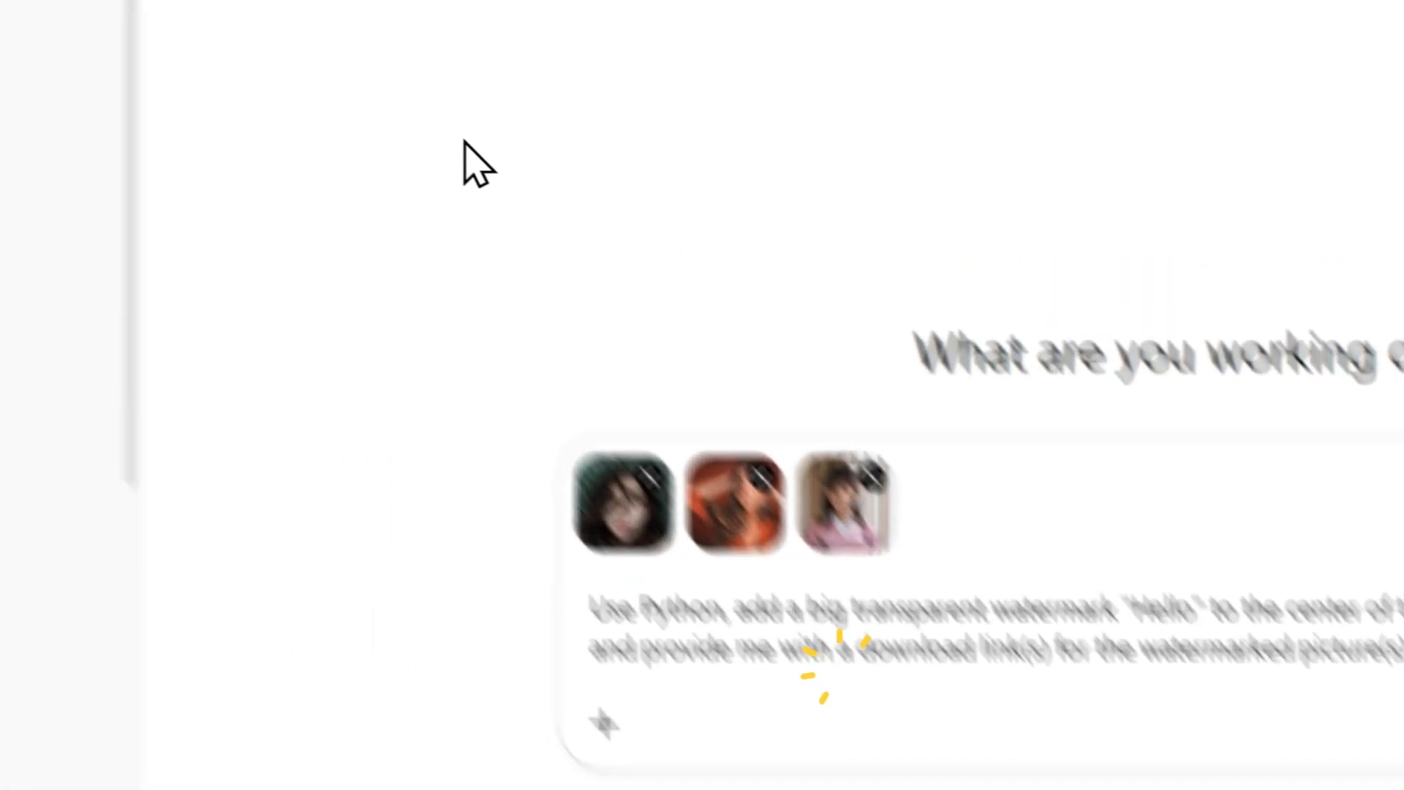
click(492, 180)
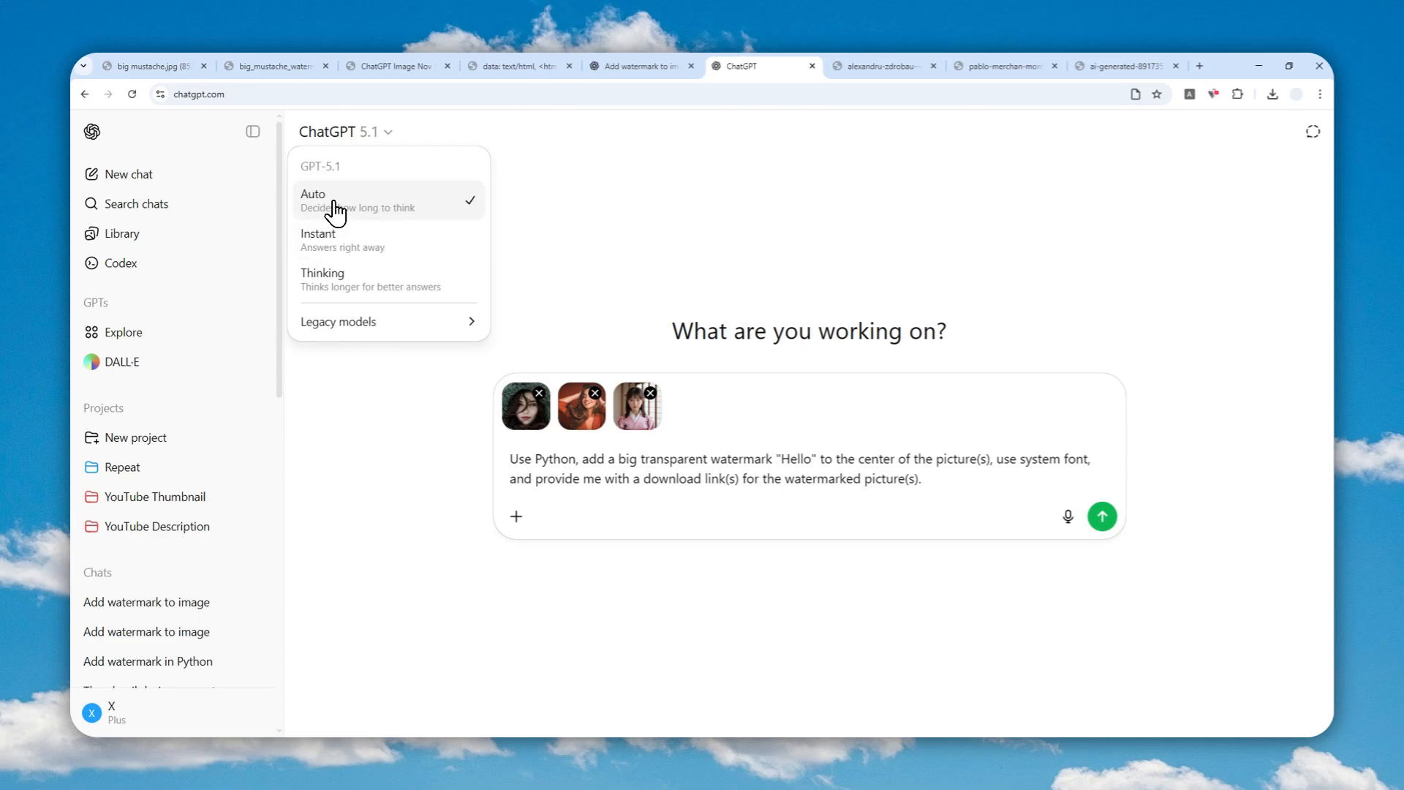
click(368, 252)
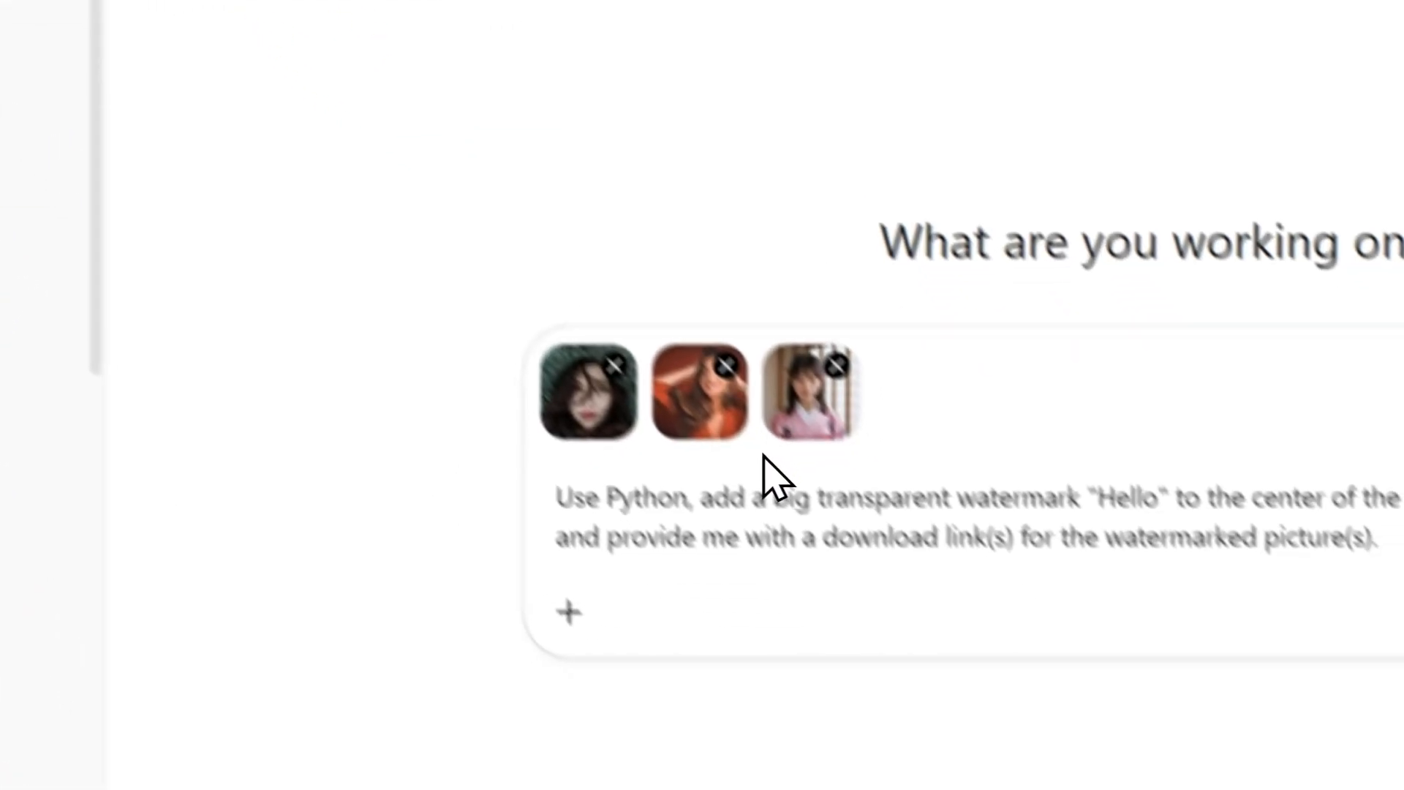
click(504, 537)
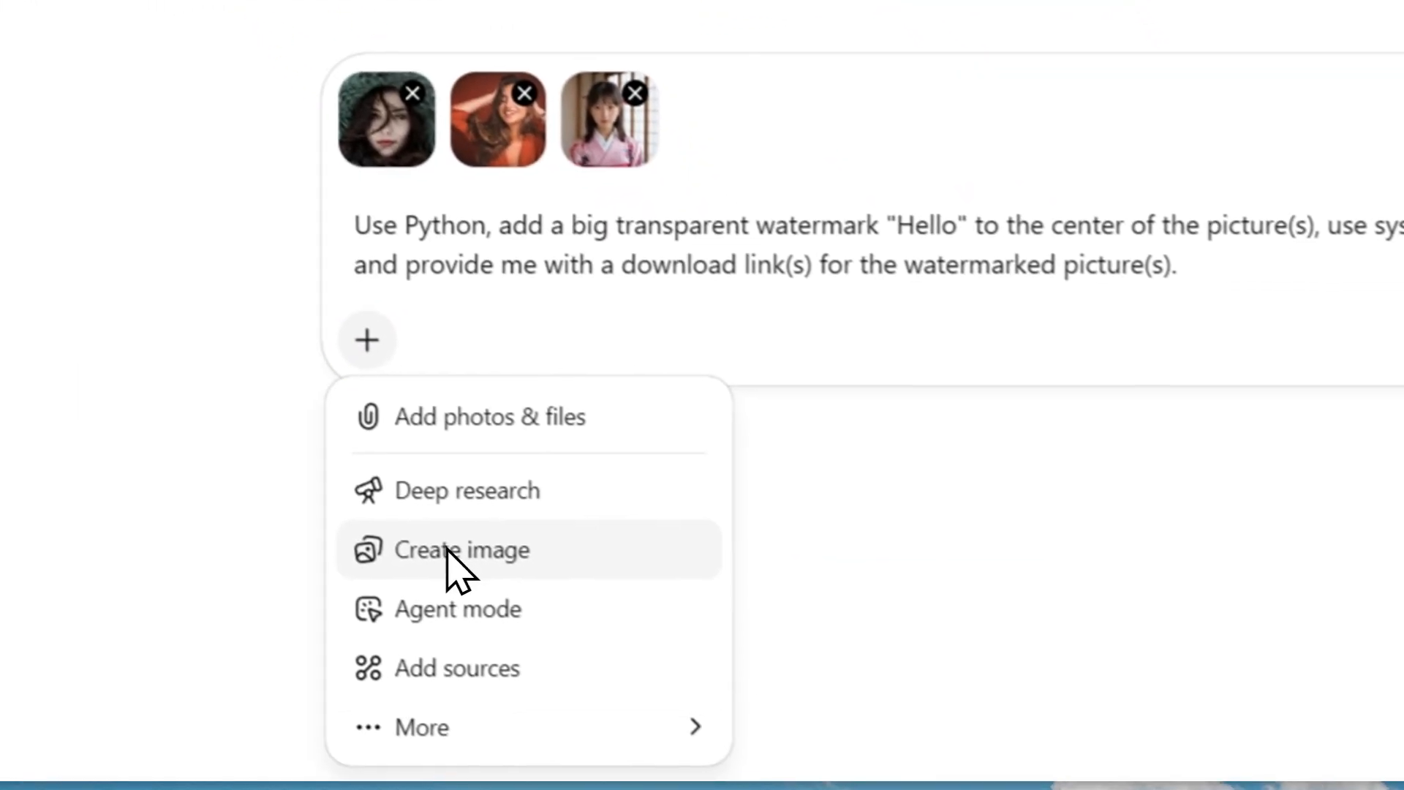
click(359, 322)
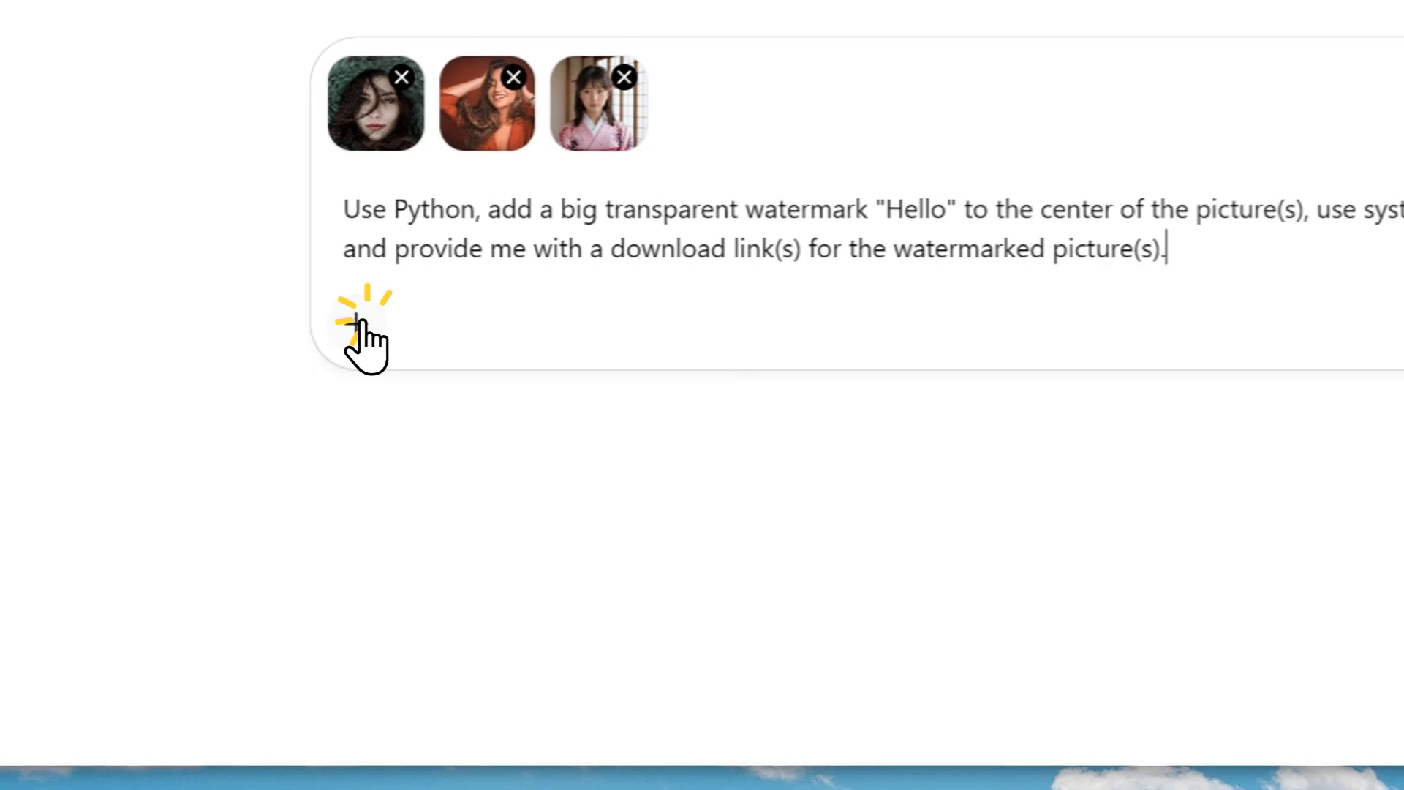
- Submit the watermark request with the three attached portraits, and preview the first two attached photos at full size
click(1305, 363)
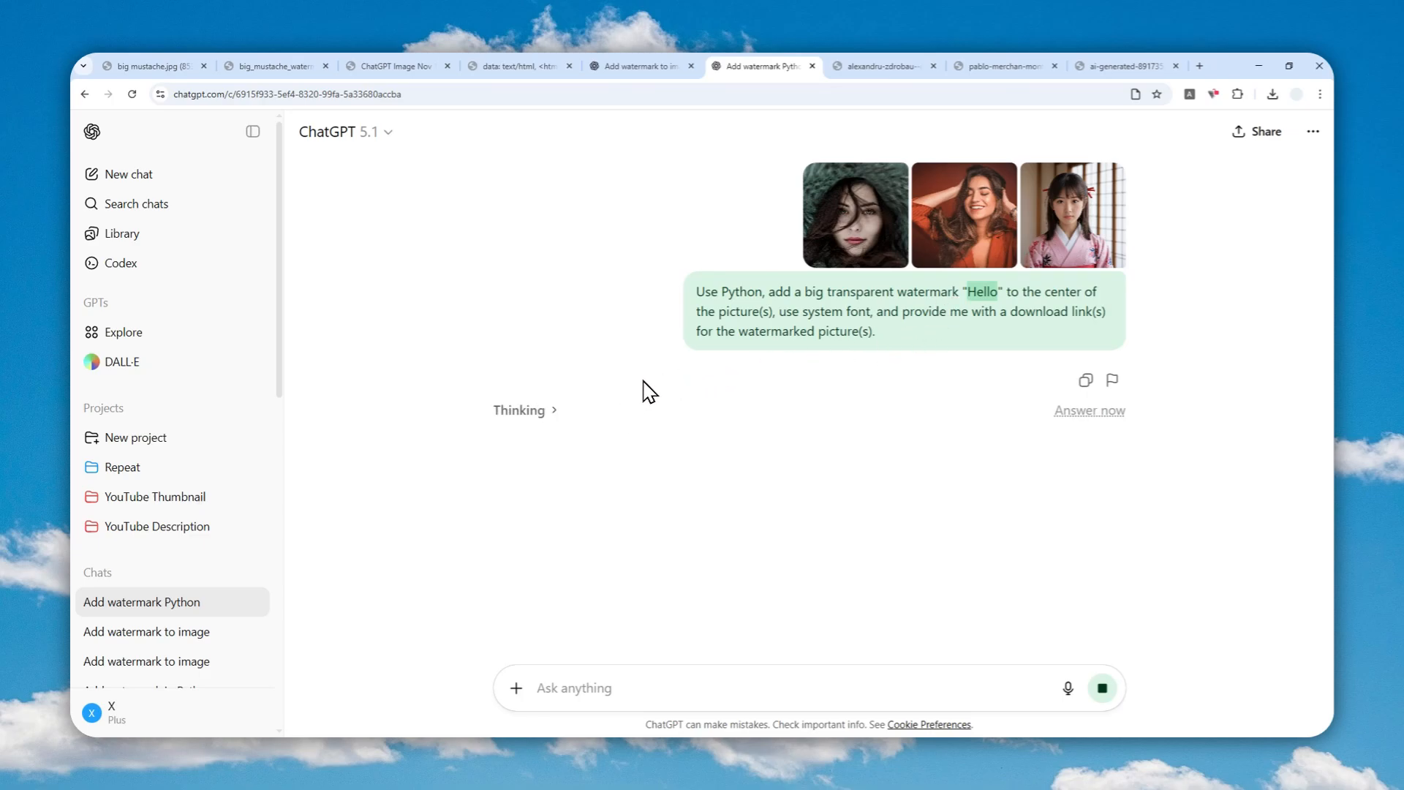
click(860, 228)
click(1313, 131)
click(980, 234)
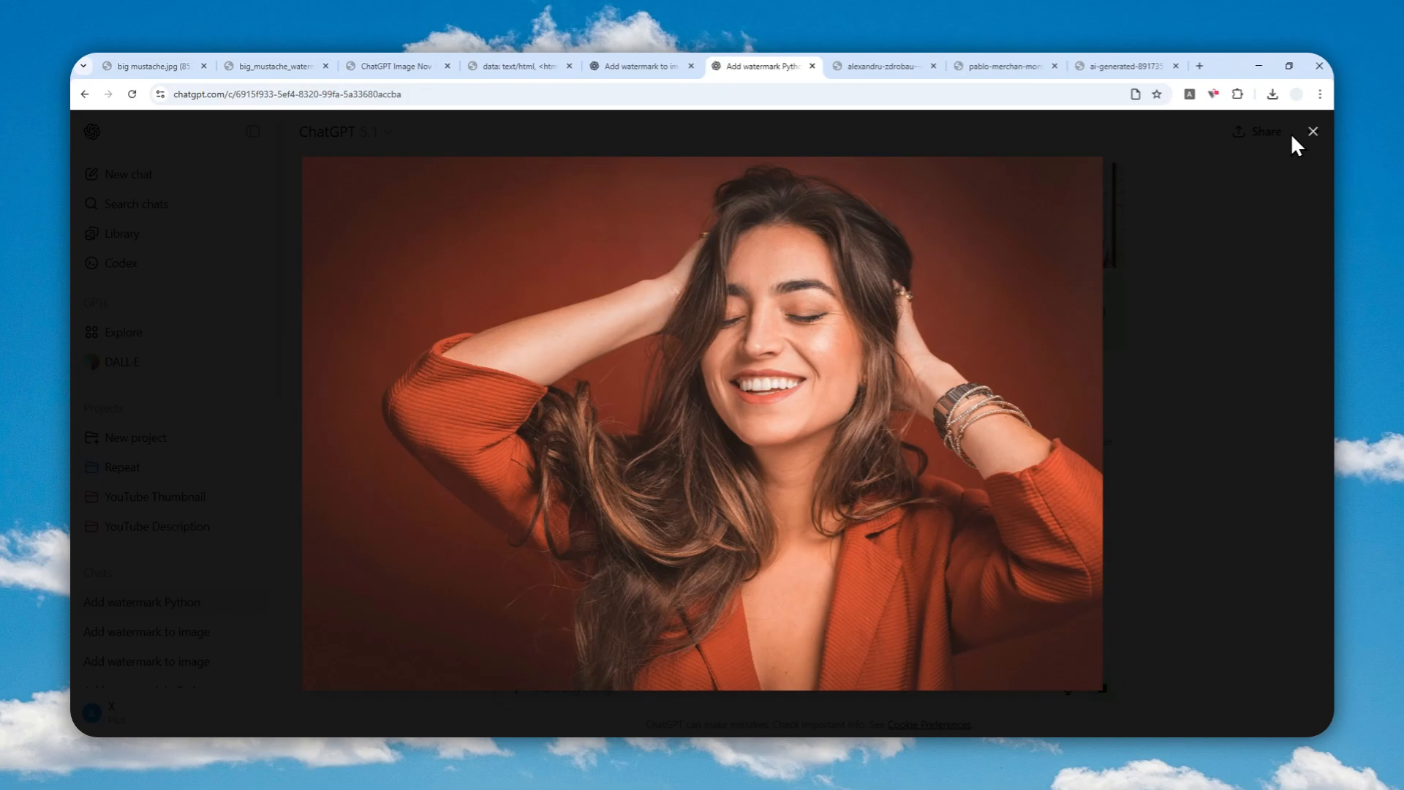
click(1311, 132)
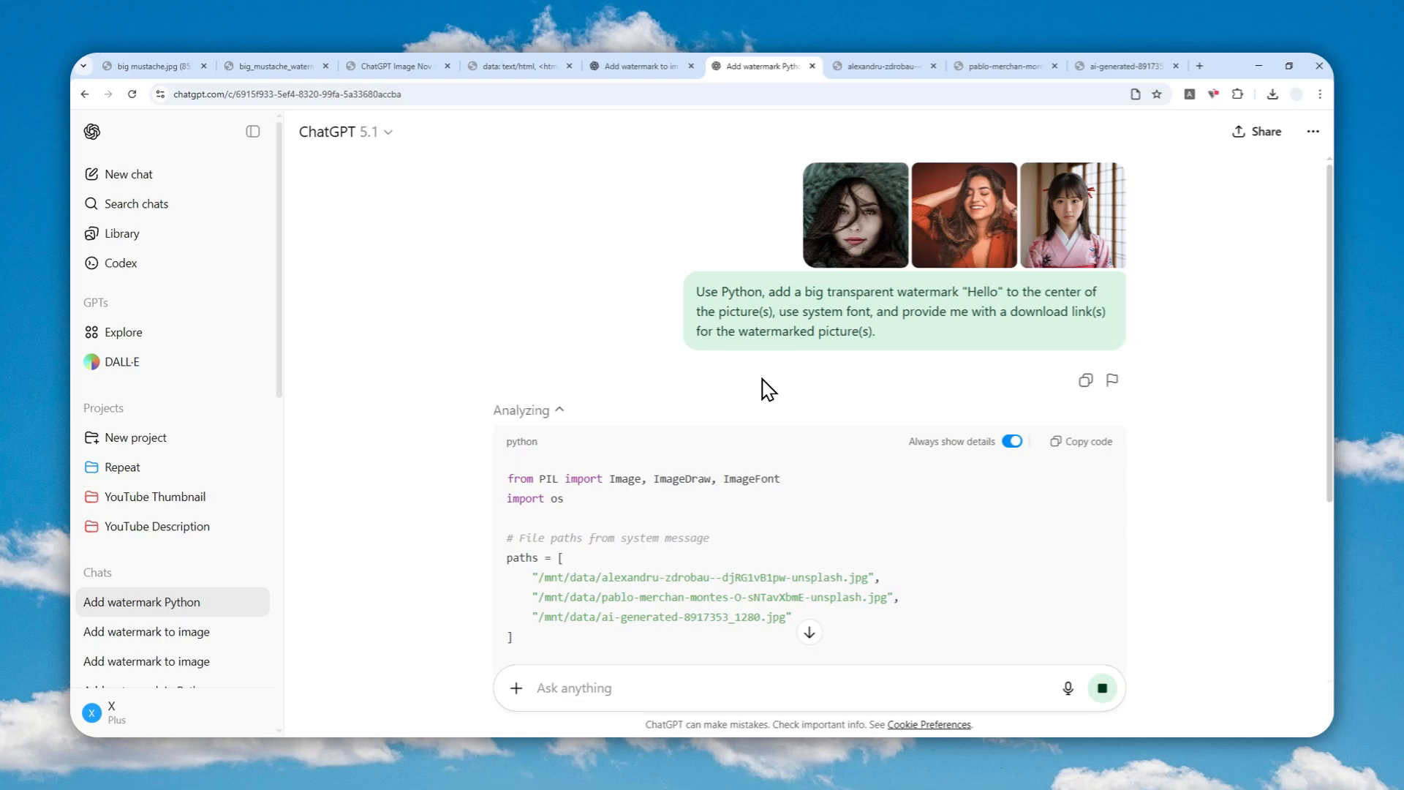
- Go through the generated Python code to the end of the answer and download all three watermarked images
click(691, 714)
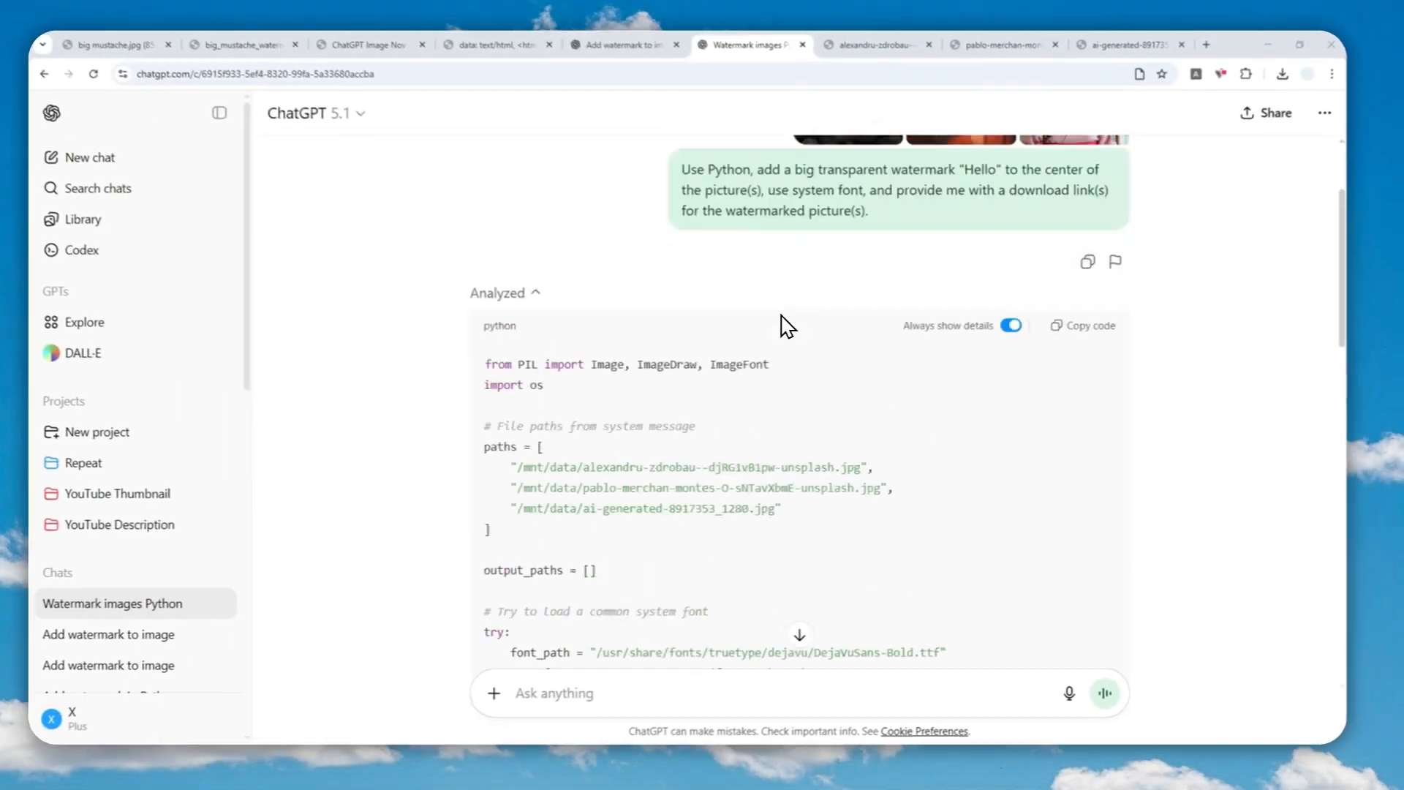
scroll(822, 280, down, 10)
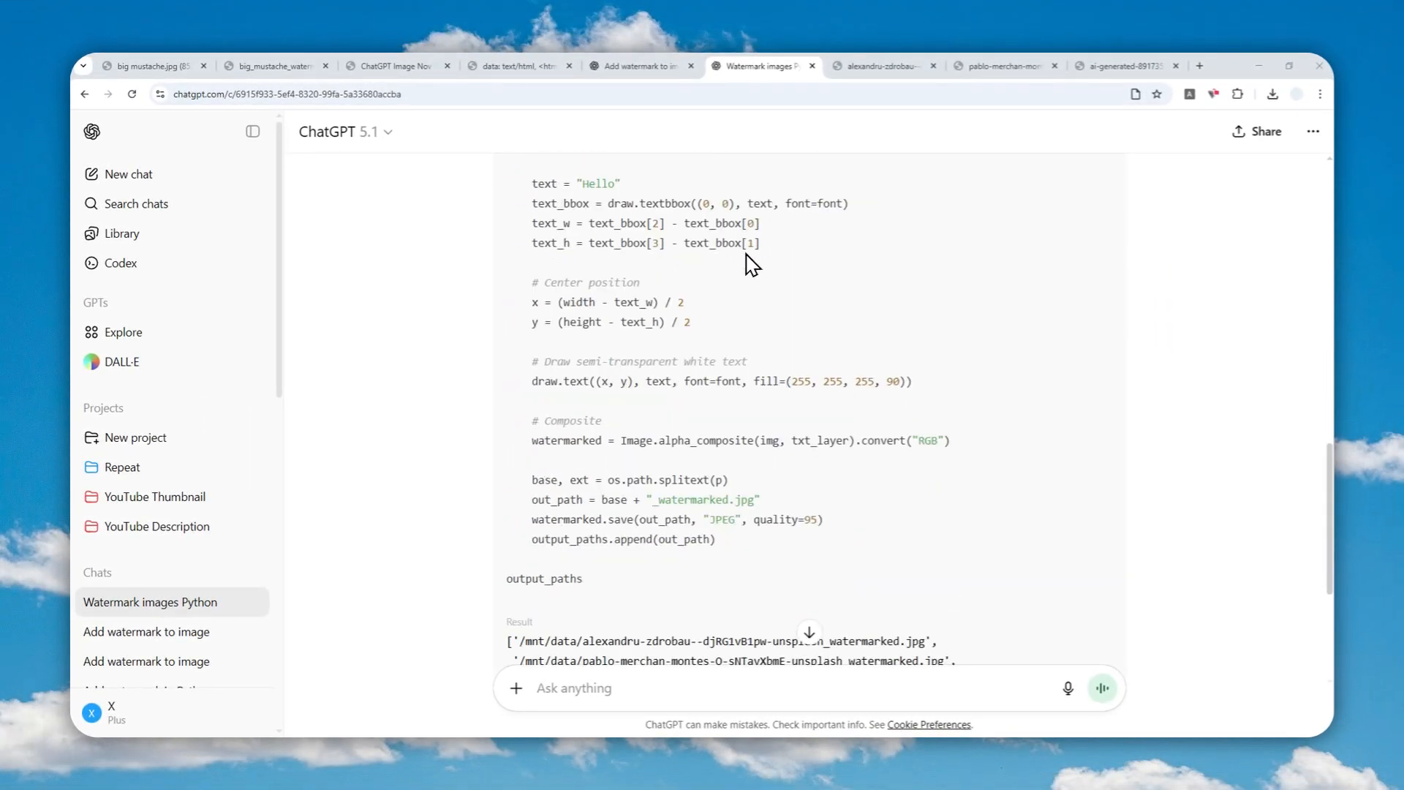
scroll(746, 271, down, 4)
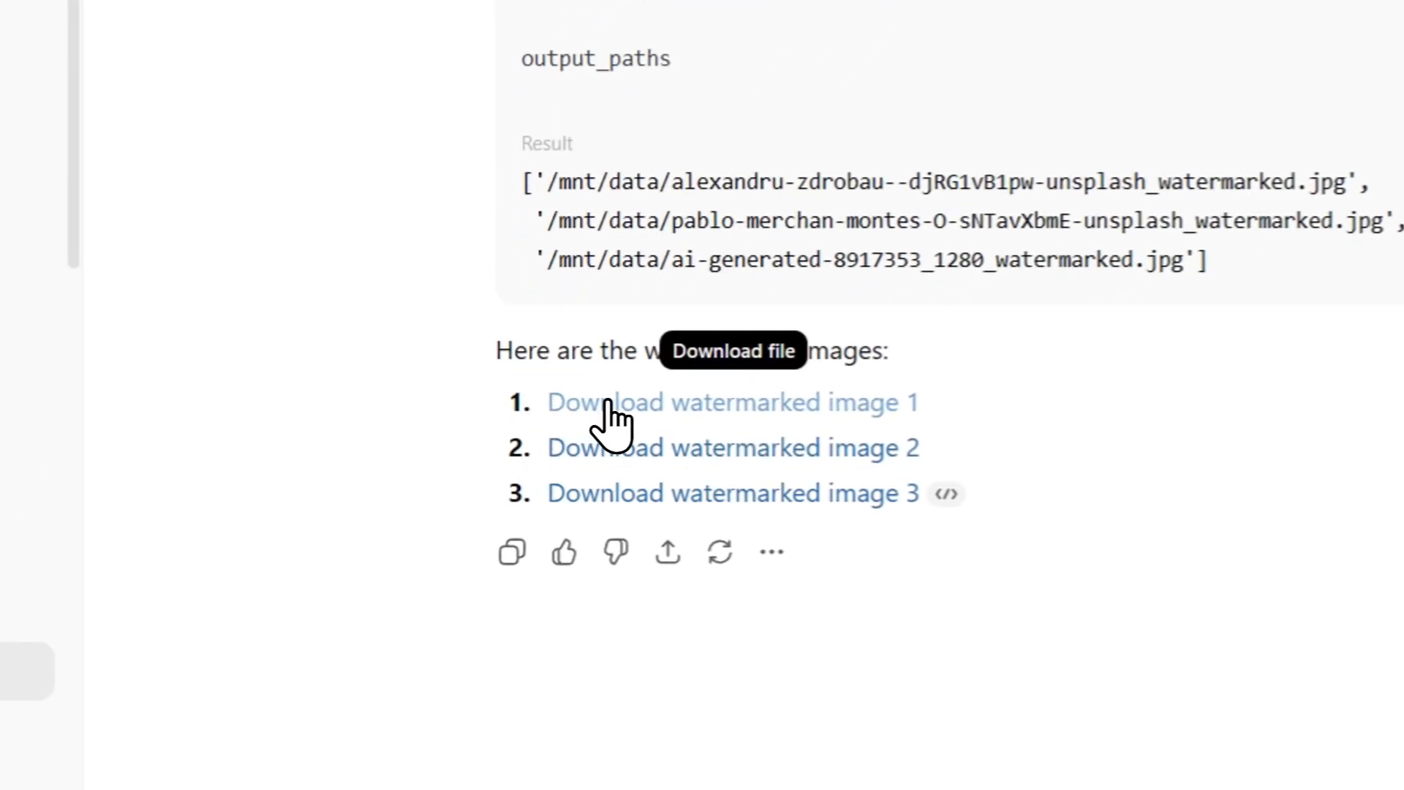
click(619, 402)
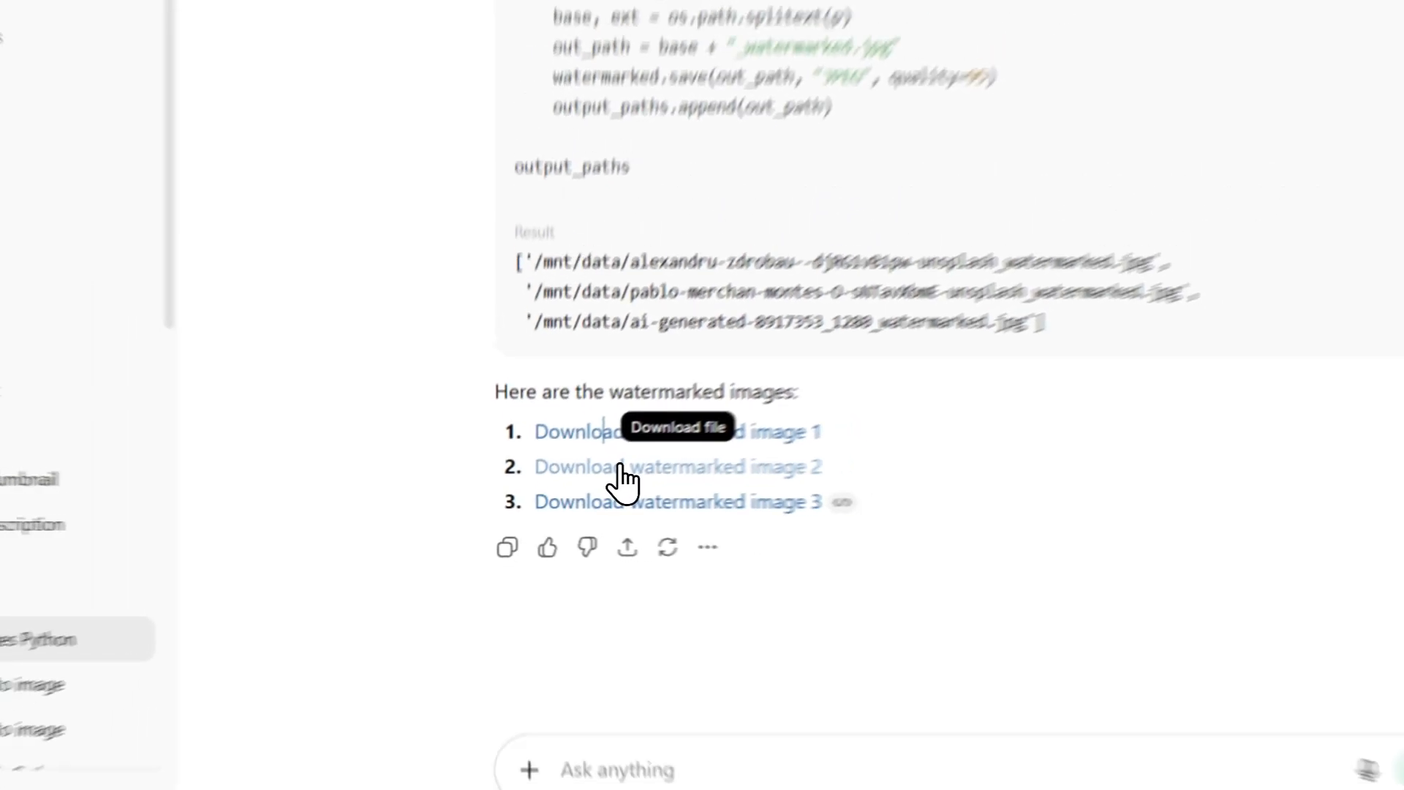
click(619, 467)
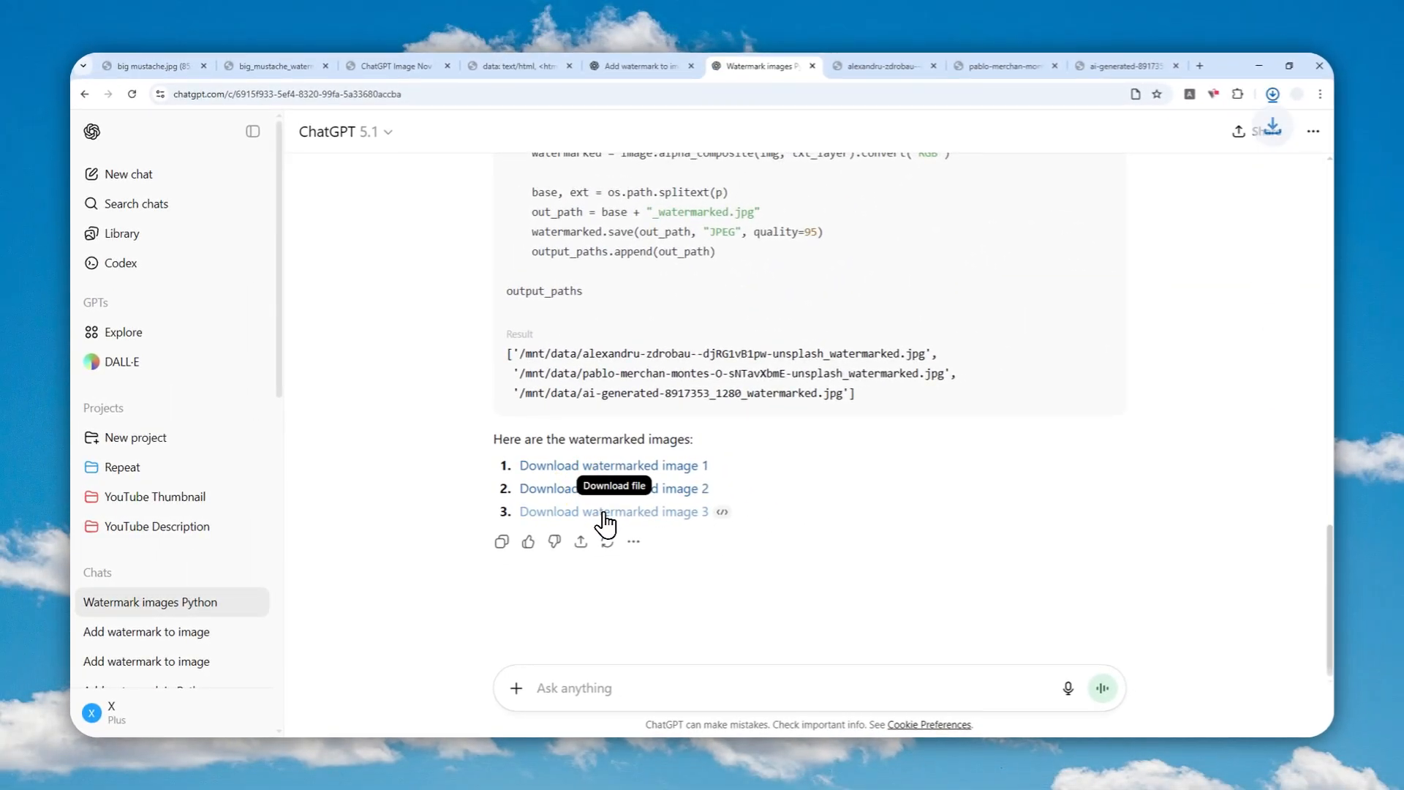
click(604, 512)
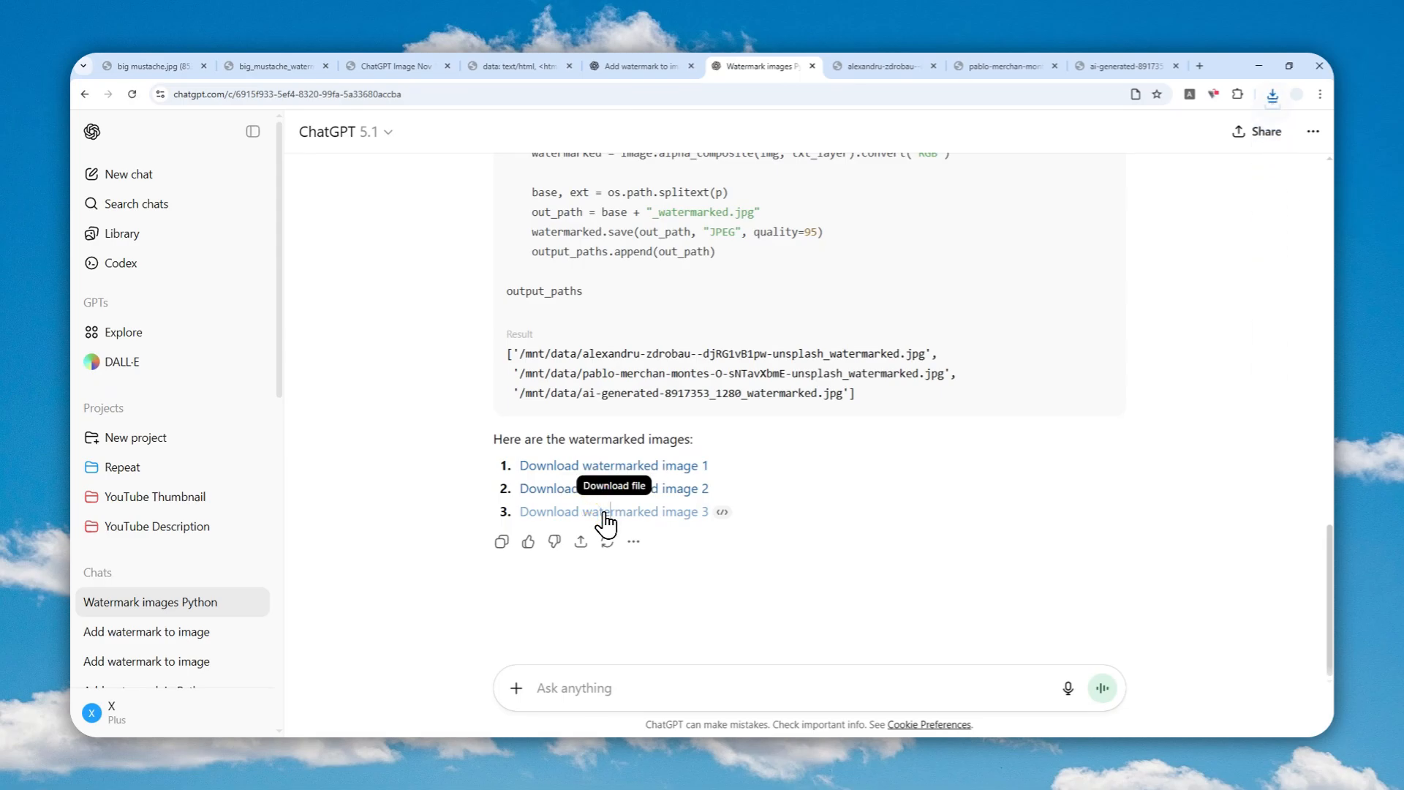
- Open the three watermarked portraits from the recent downloads, zoomed out to 90% to show each whole picture, and close the download history
click(1273, 95)
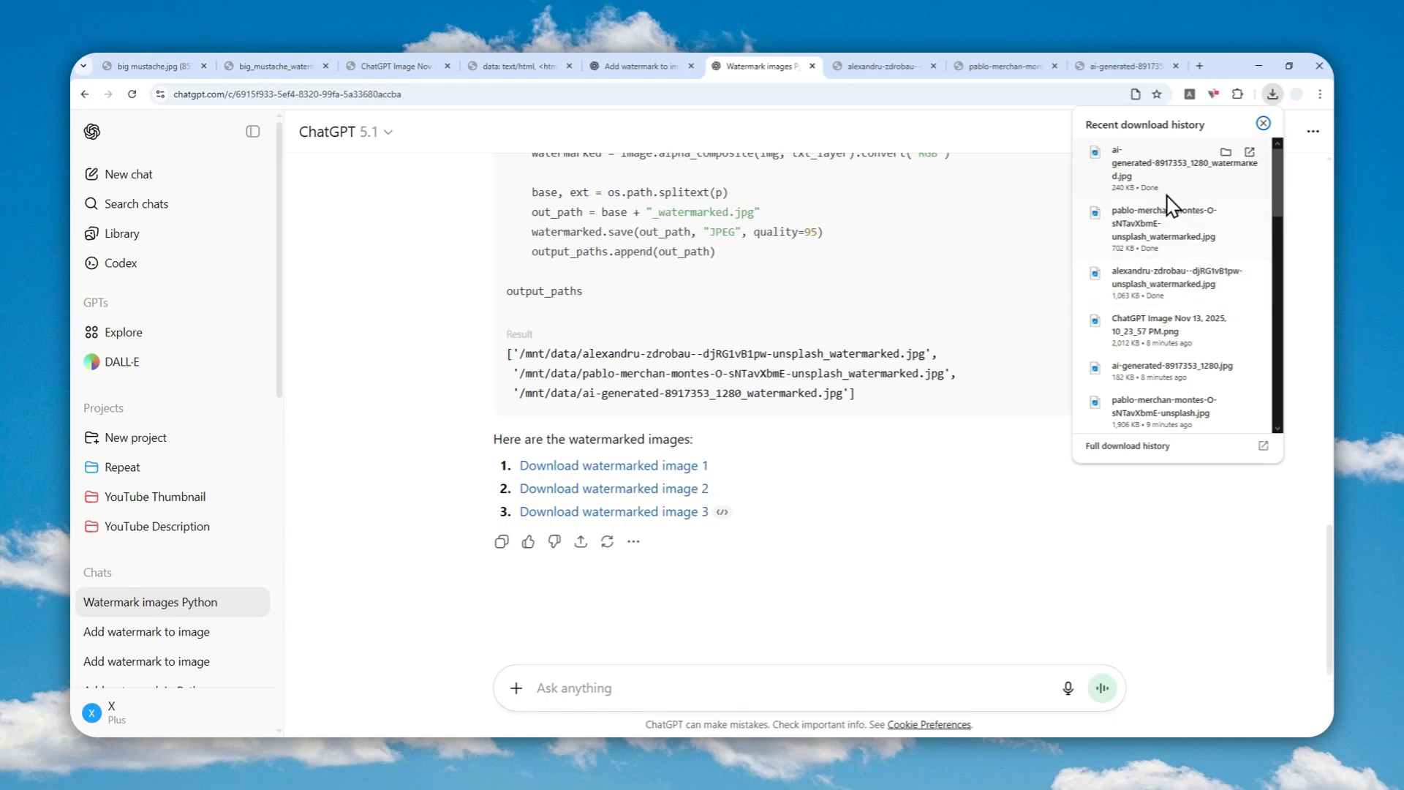
click(1147, 281)
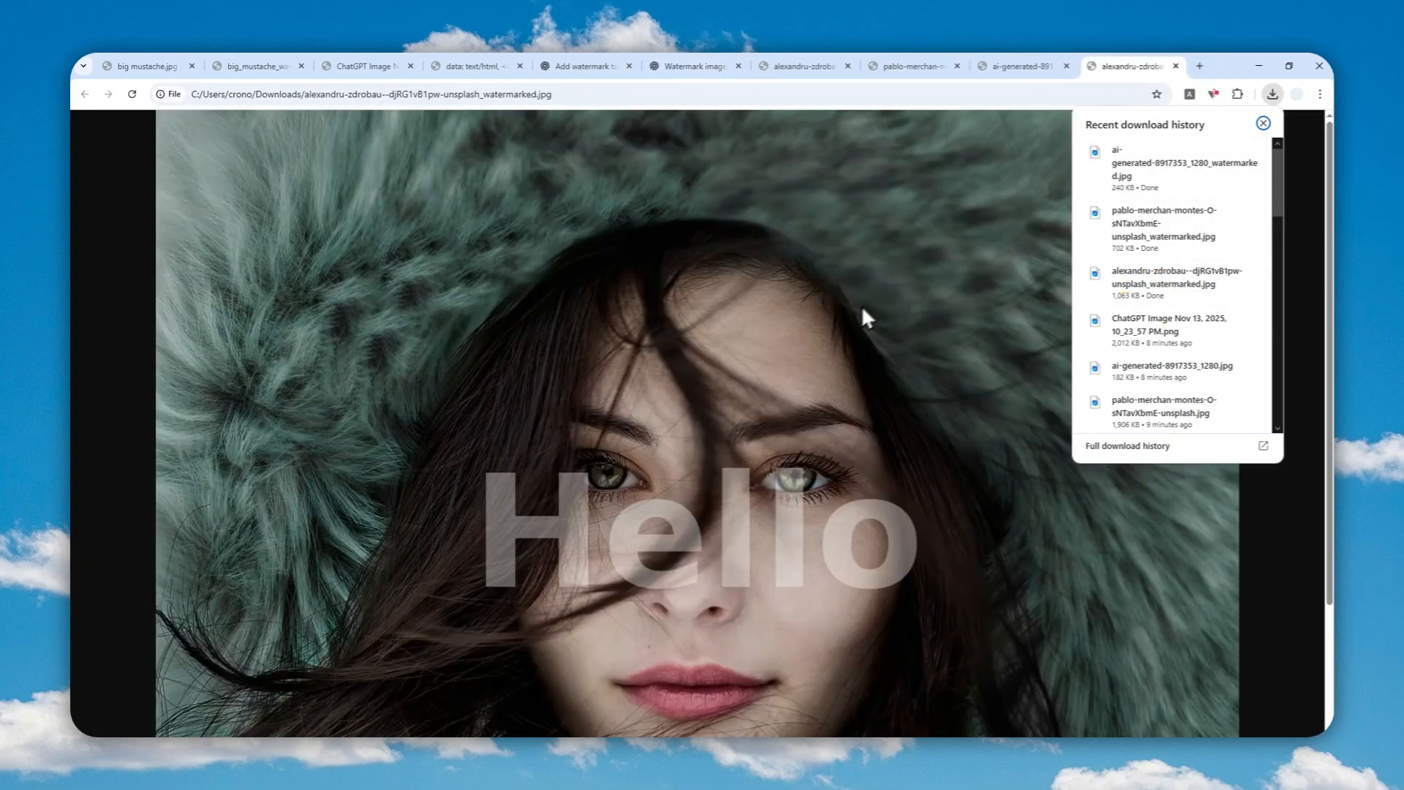
key(ctrl+minus)
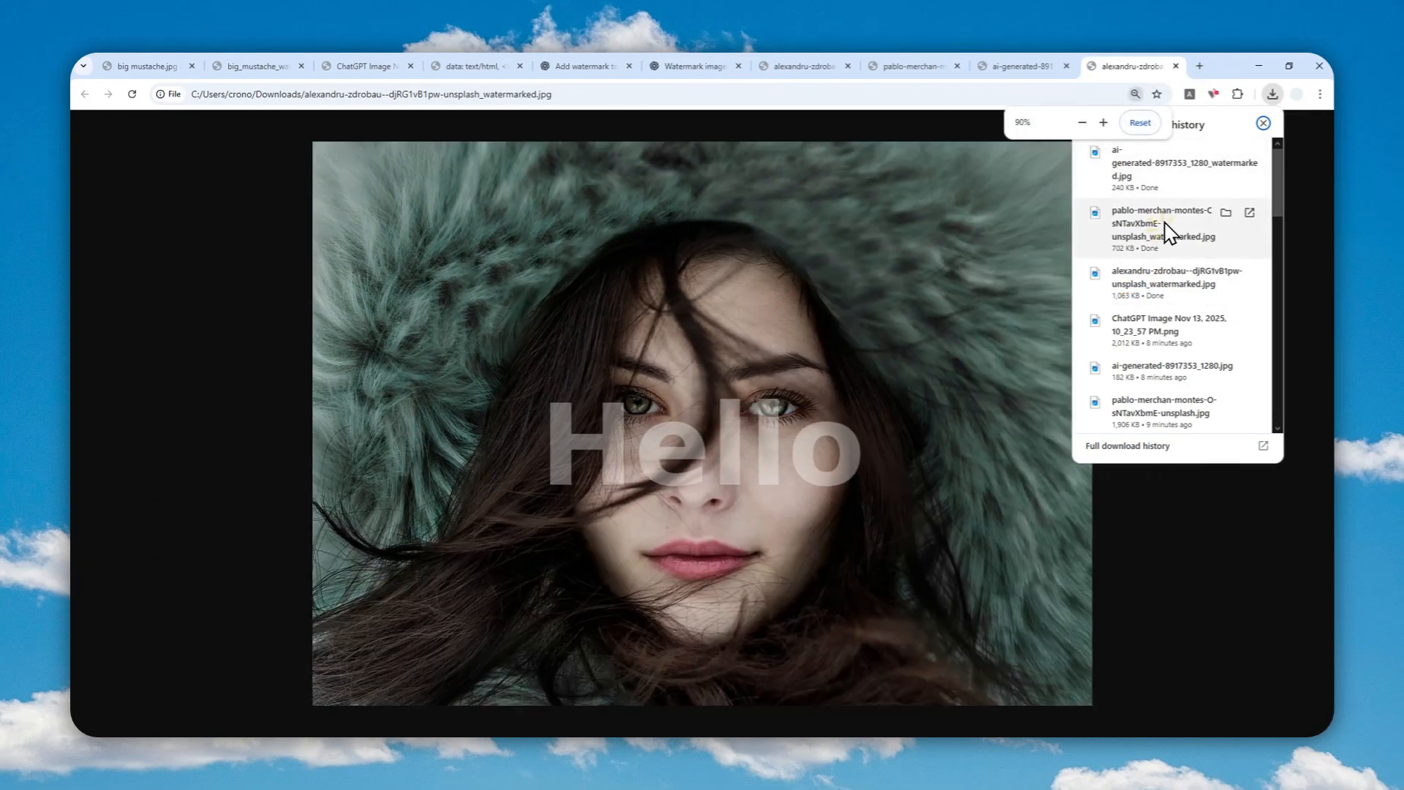
click(1166, 226)
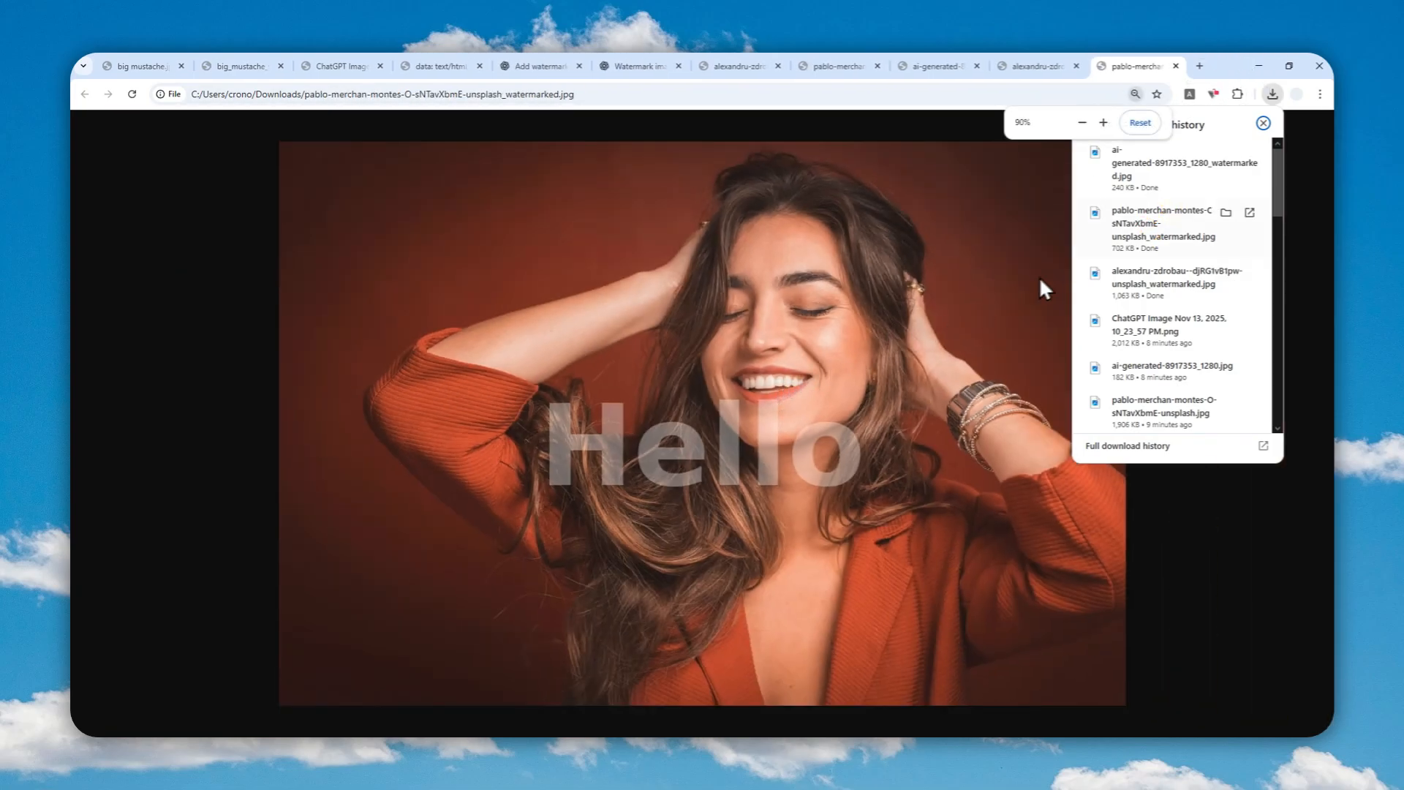
click(1149, 170)
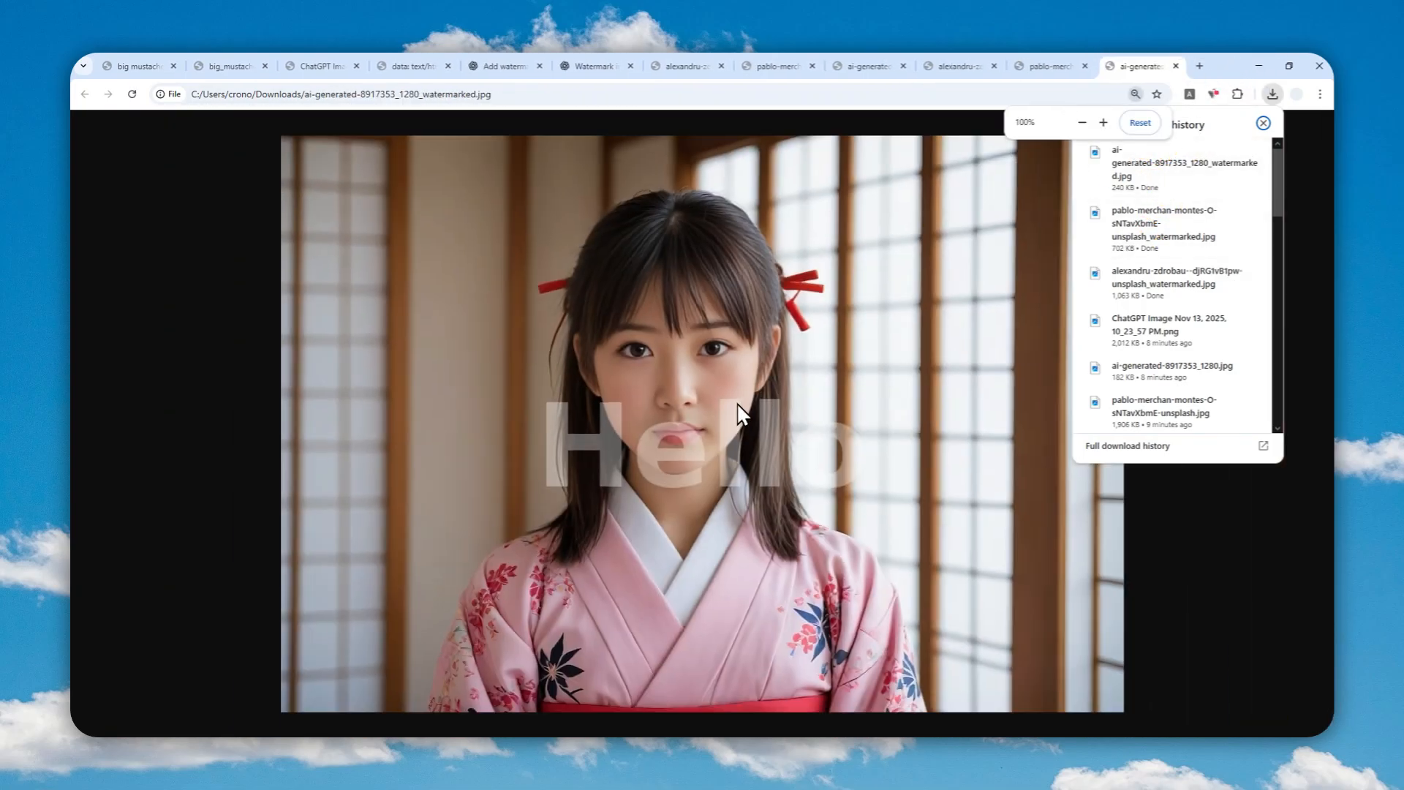
key(ctrl+minus)
key(ctrl+plus)
key(ctrl+minus)
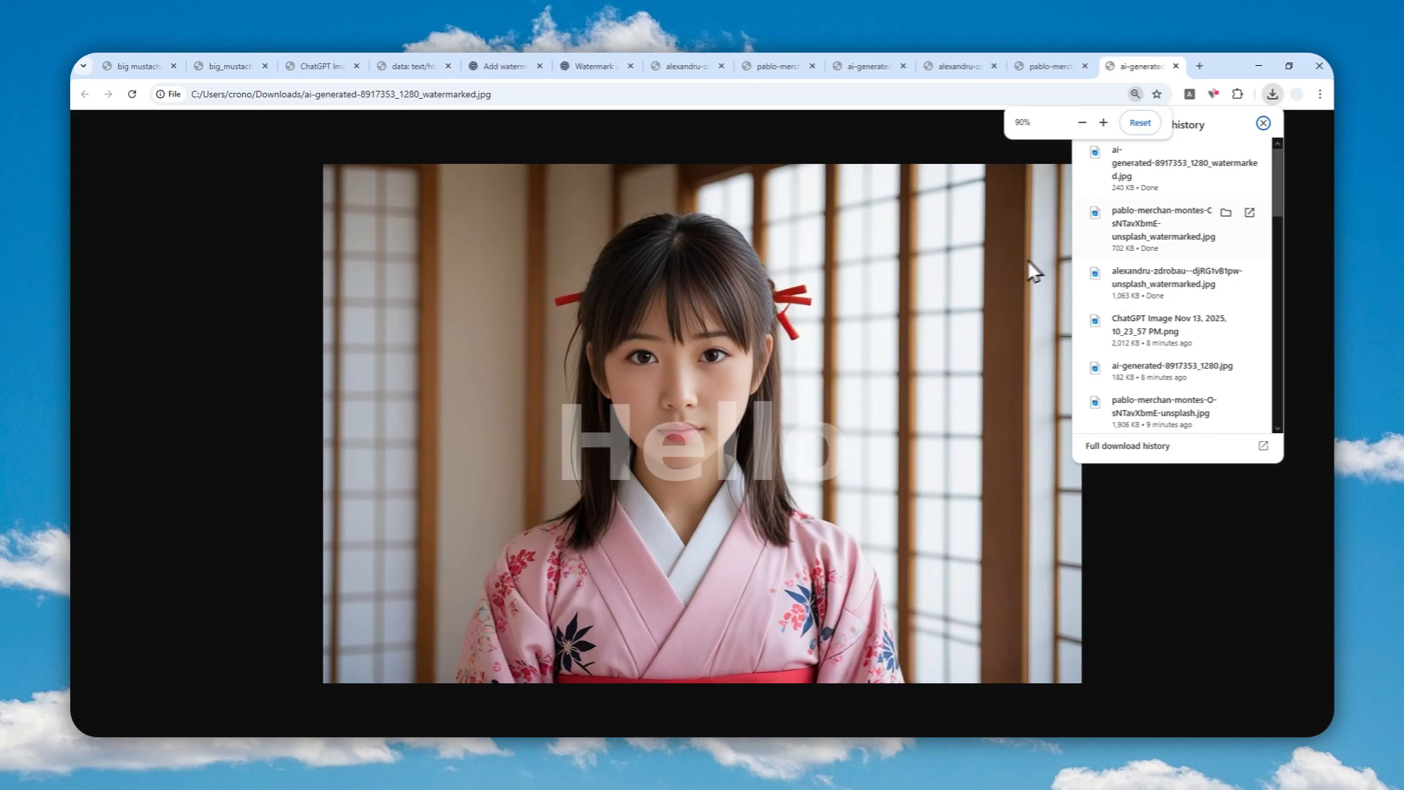
click(1225, 67)
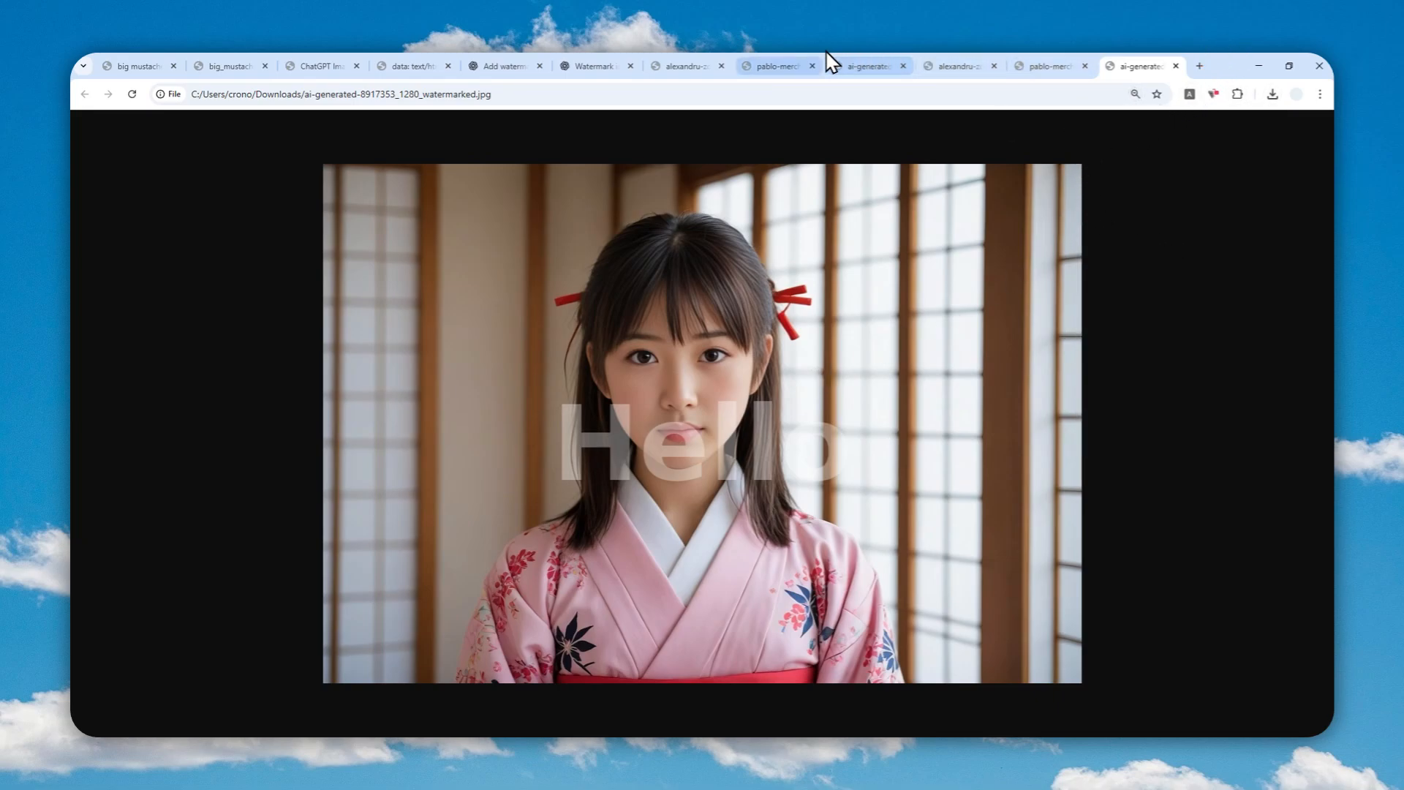
- Compare each original portrait with its watermarked version, zooming the watermarked green-hood picture to 80% and the red-jacket one to 75%
click(709, 56)
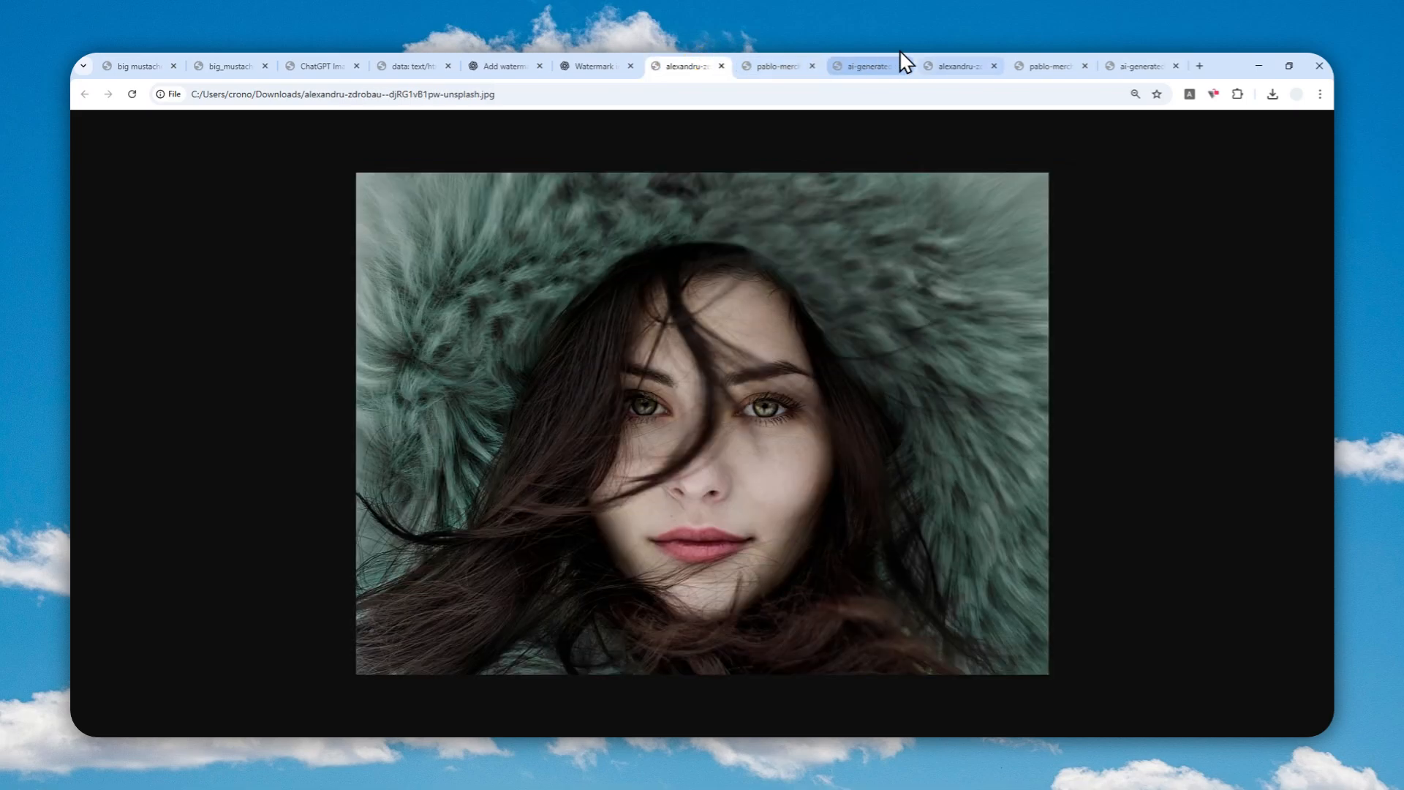
click(963, 57)
key(ctrl+minus)
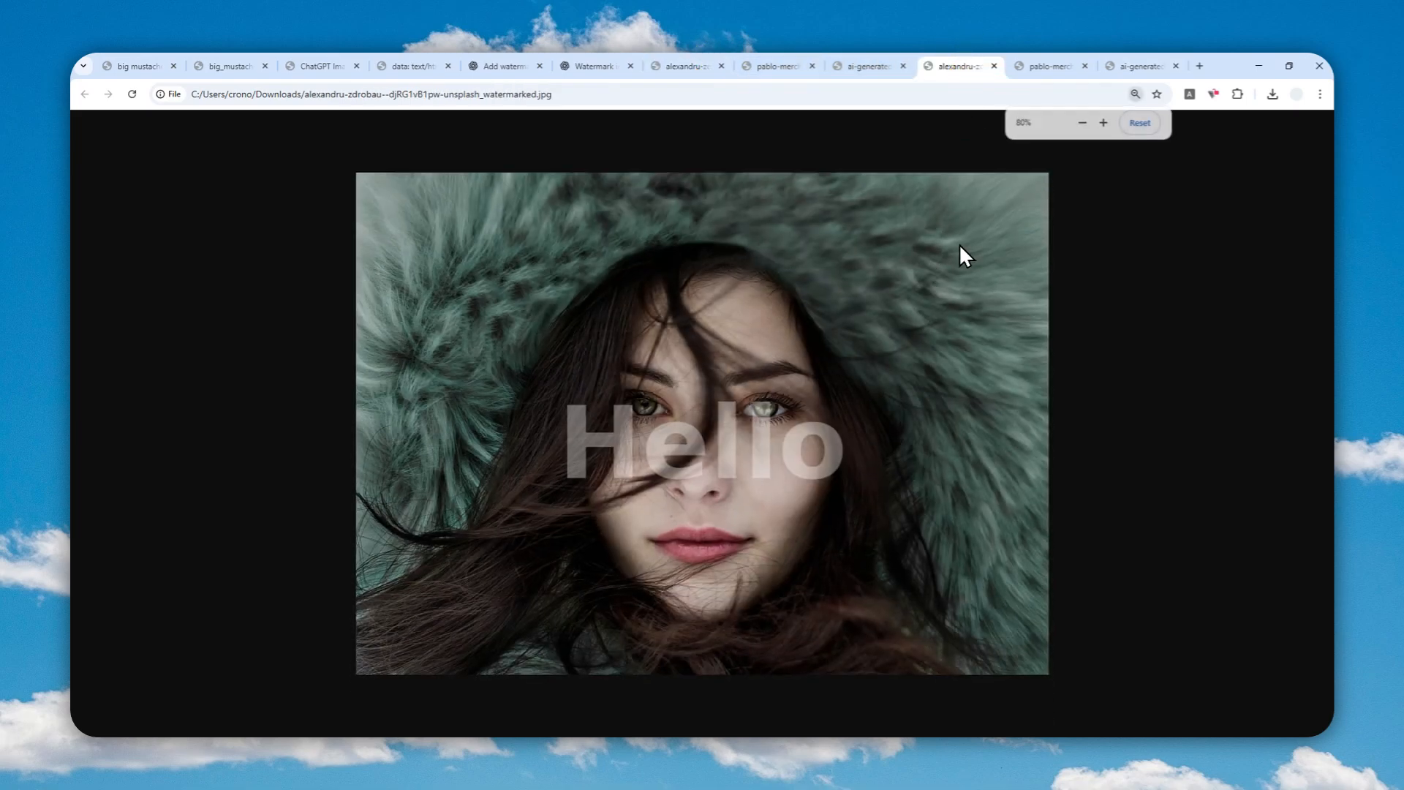
click(800, 54)
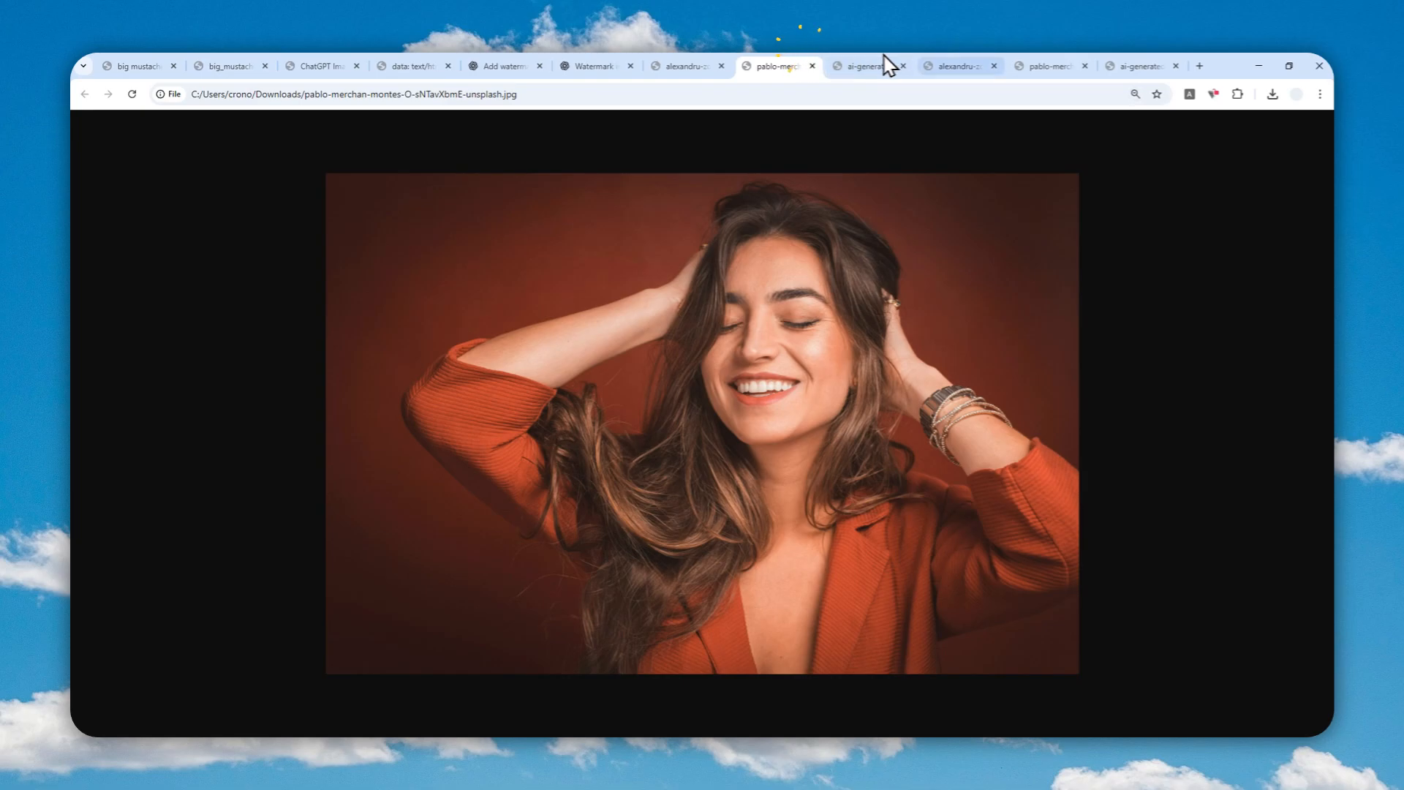
click(1054, 59)
key(ctrl+minus)
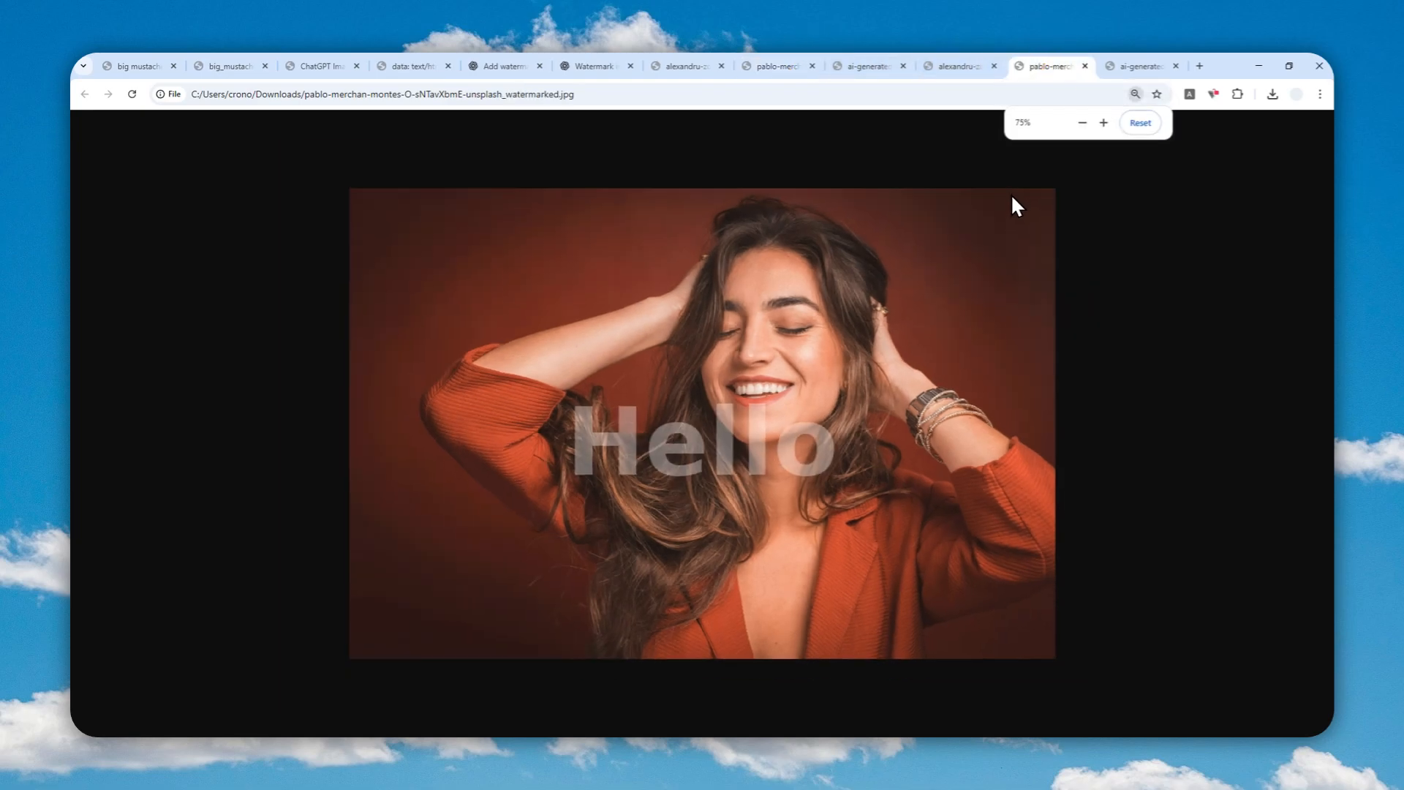
click(800, 58)
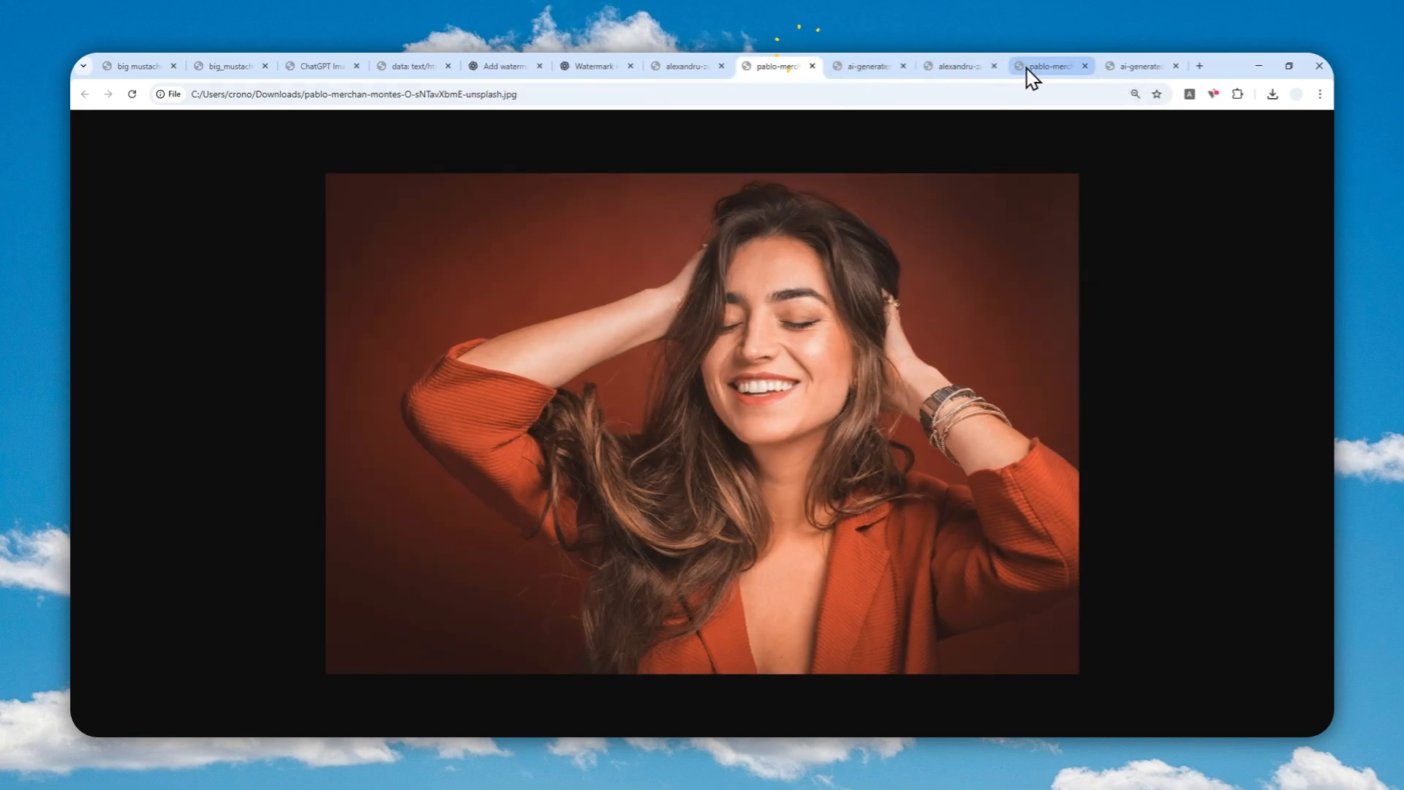
click(1052, 64)
click(878, 64)
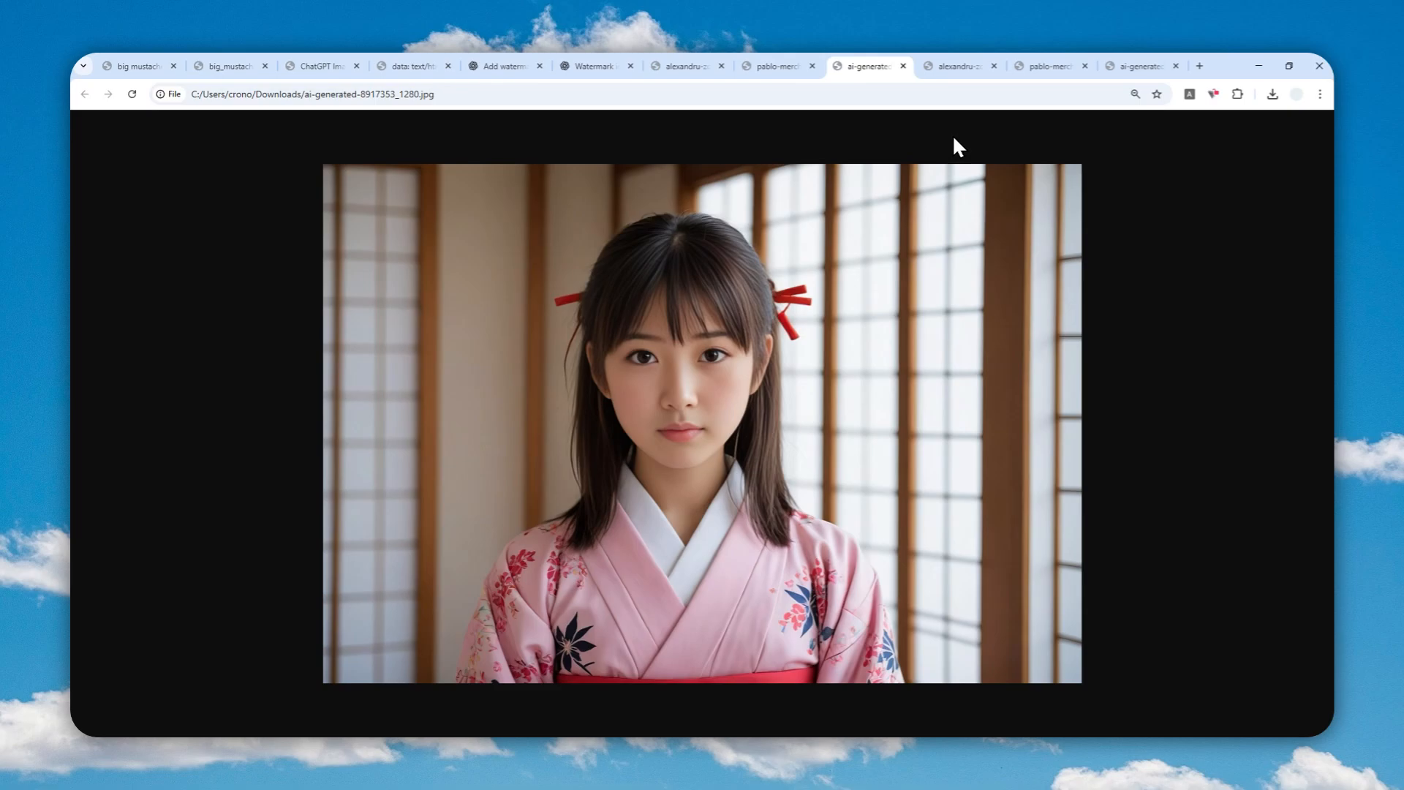
click(1127, 67)
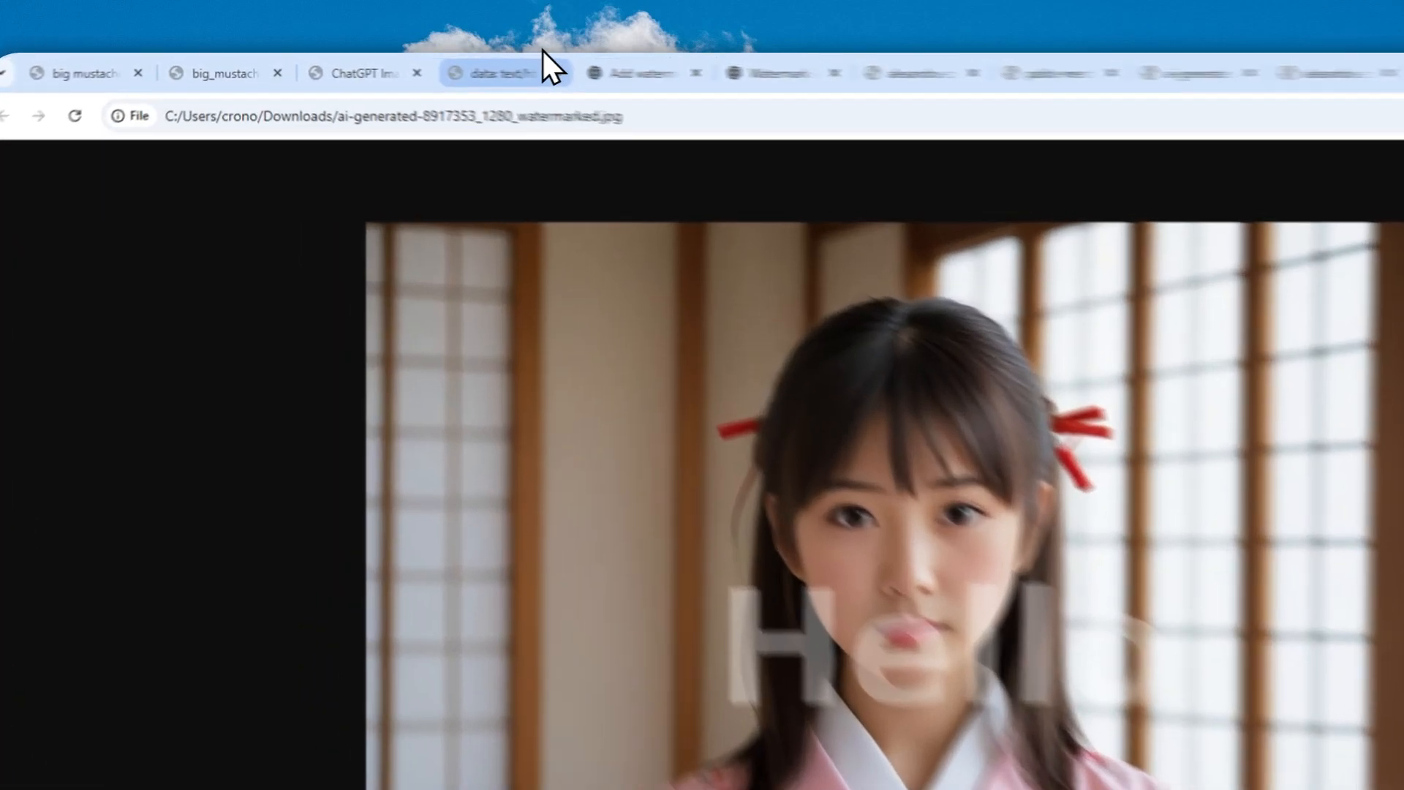
- Review the saved prompt text, and compare the original mustache photo with its Python-watermarked version
click(428, 66)
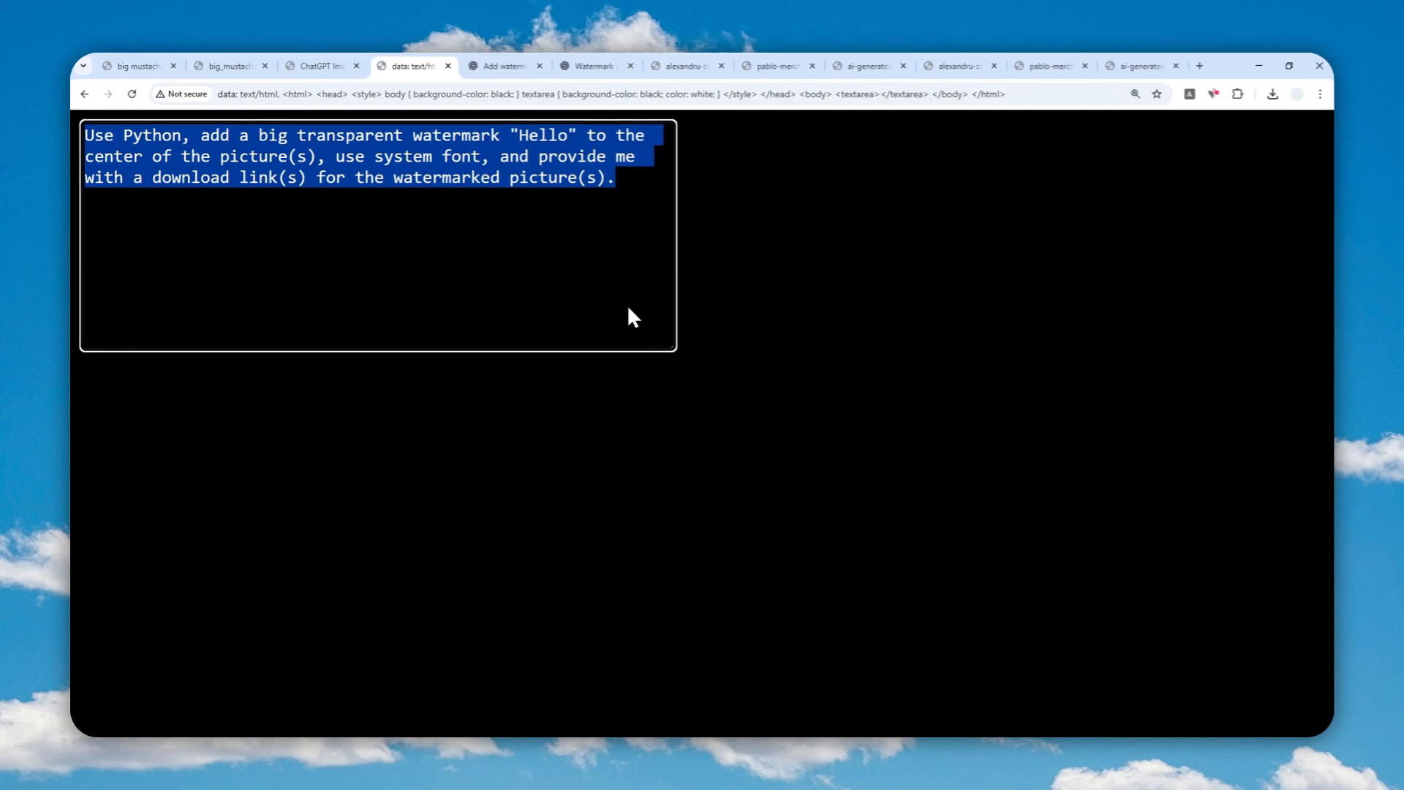
click(137, 57)
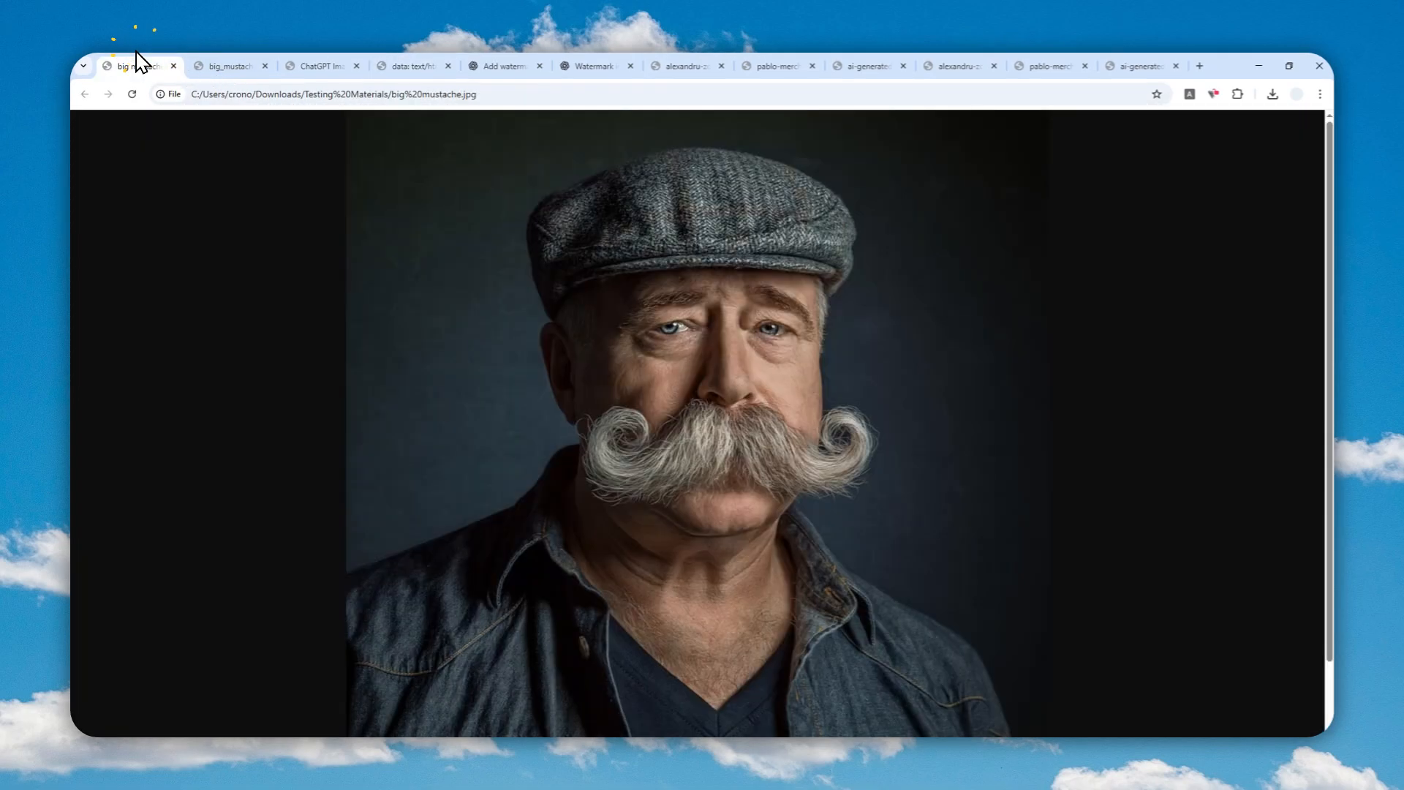
click(215, 59)
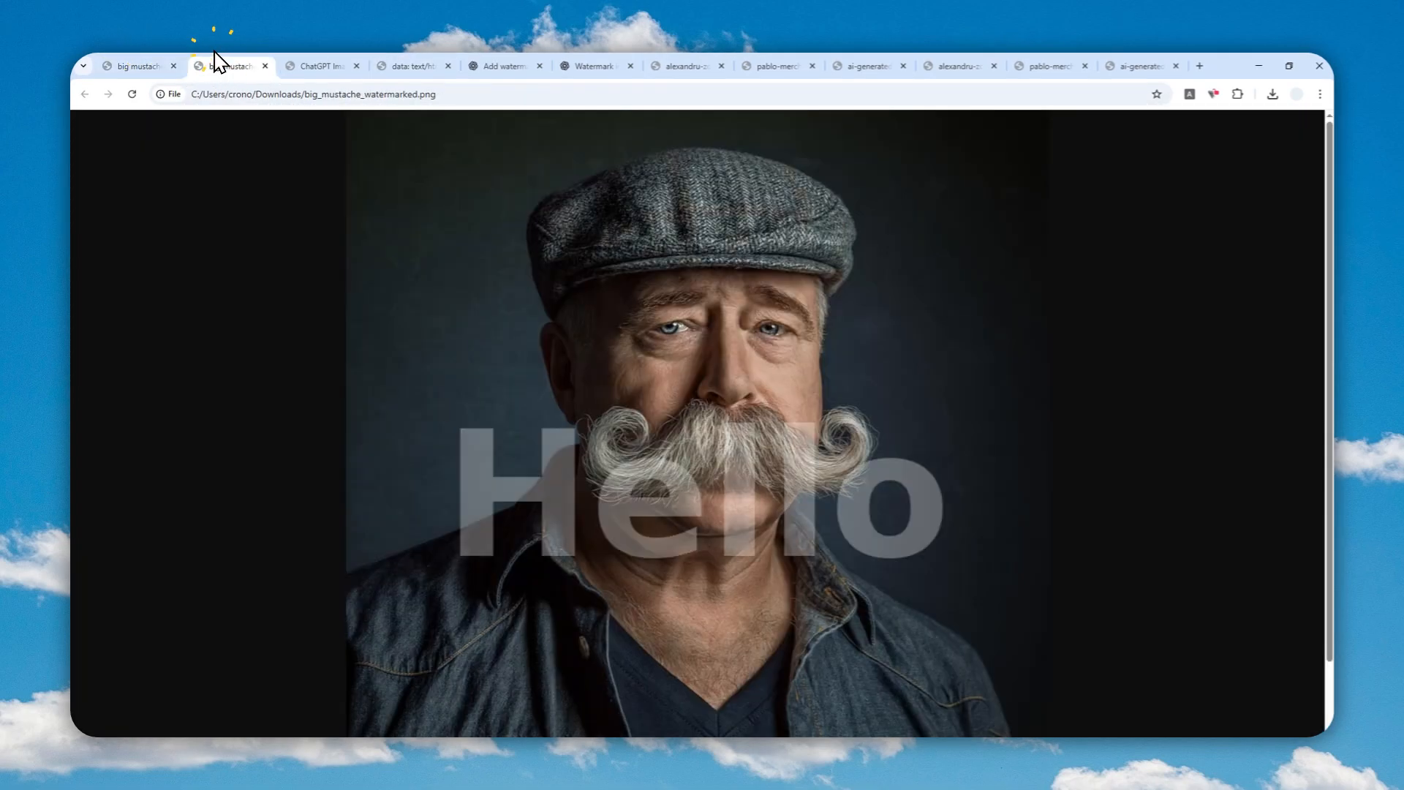